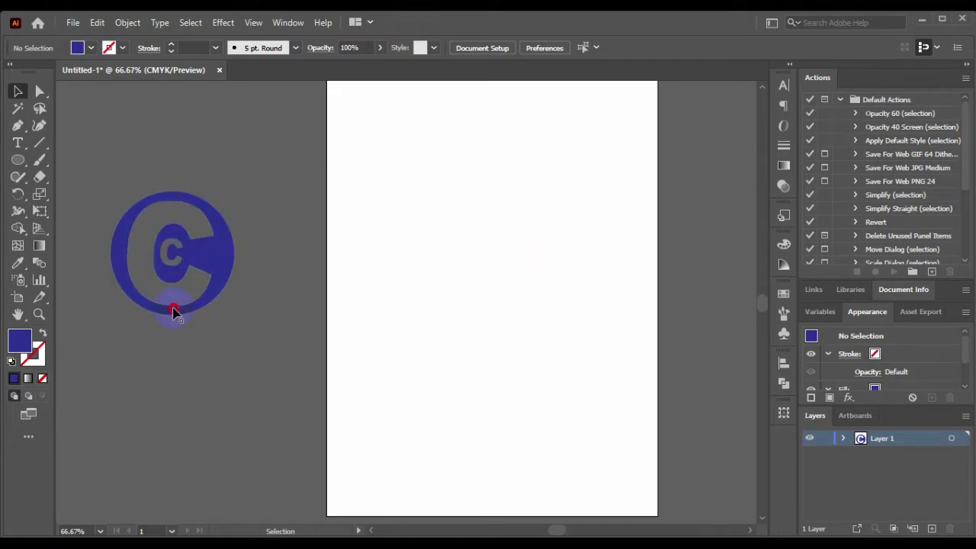
Draw a large blue circle with the Ellipse tool and align it to the artboard's horizontal centre.
left_click(204, 266)
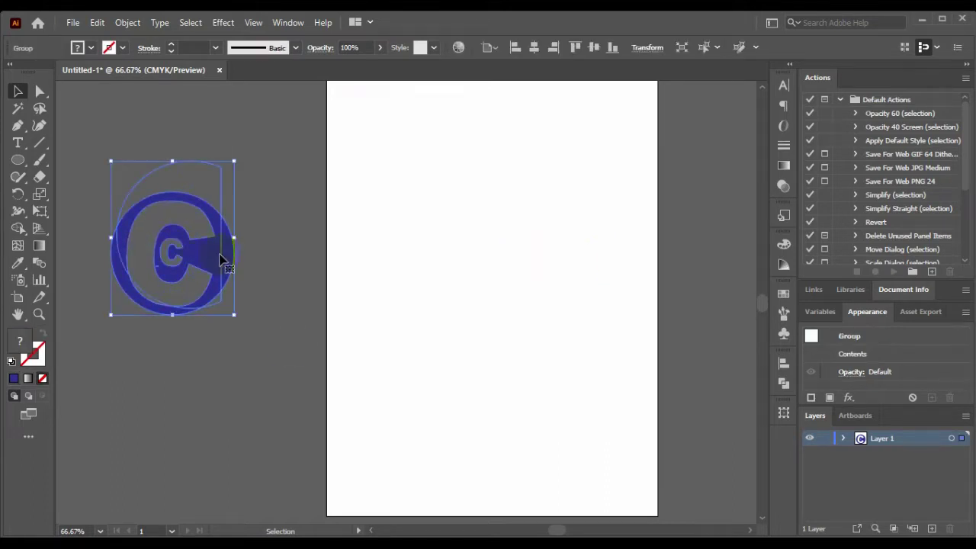
left_click(402, 260)
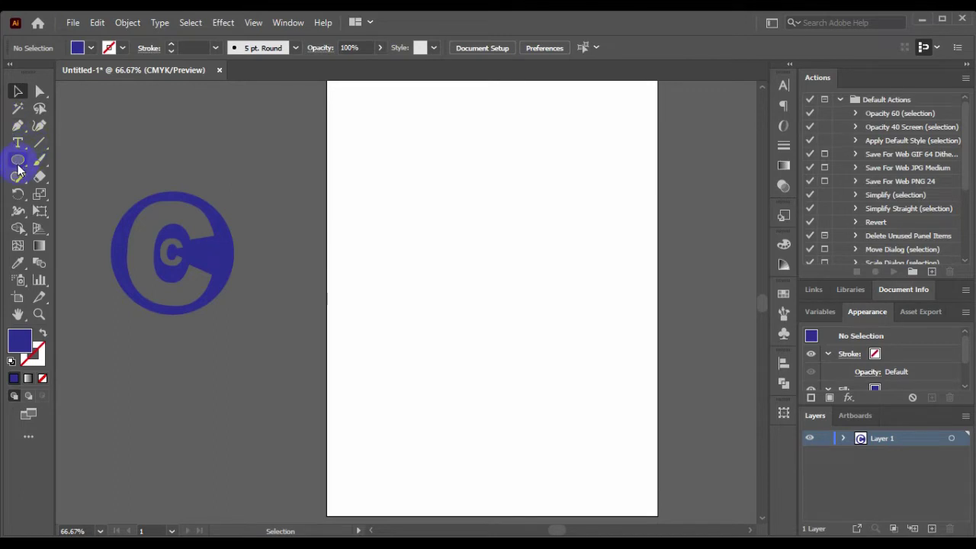
left_click_drag(19, 167, 76, 197)
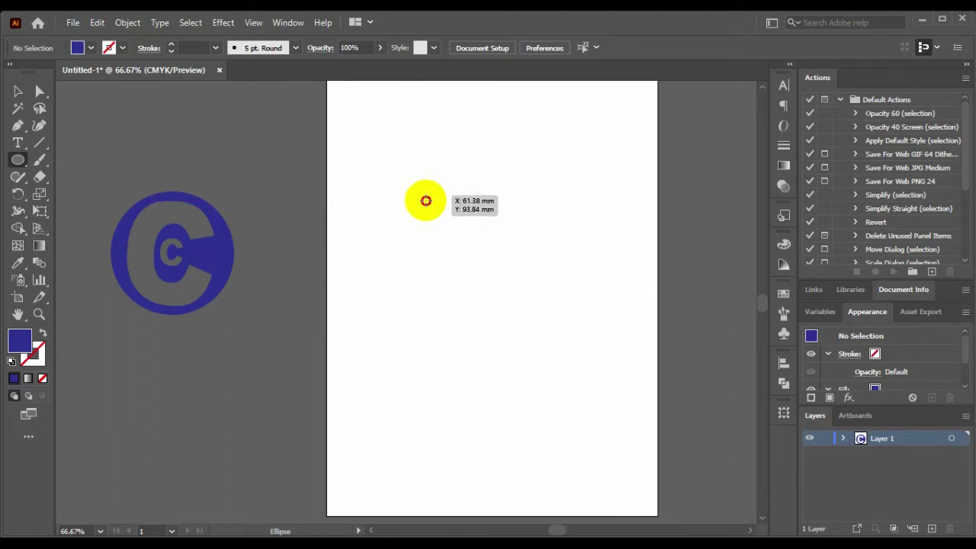
left_click_drag(424, 197, 555, 365)
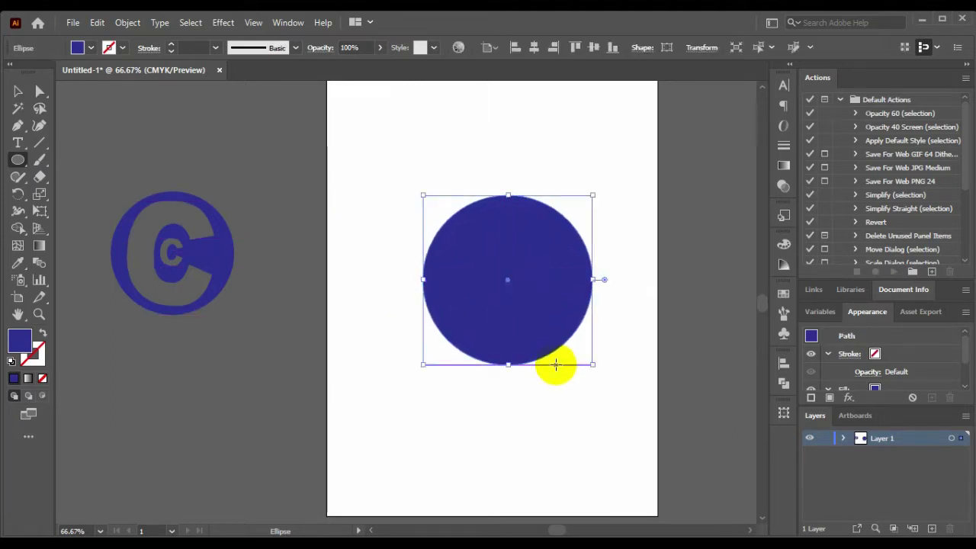
left_click(530, 49)
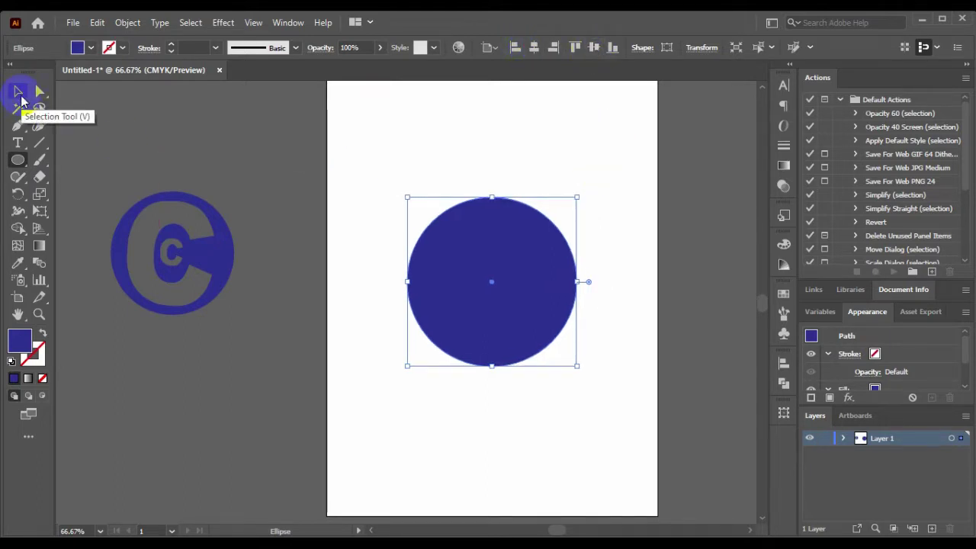
left_click(20, 97)
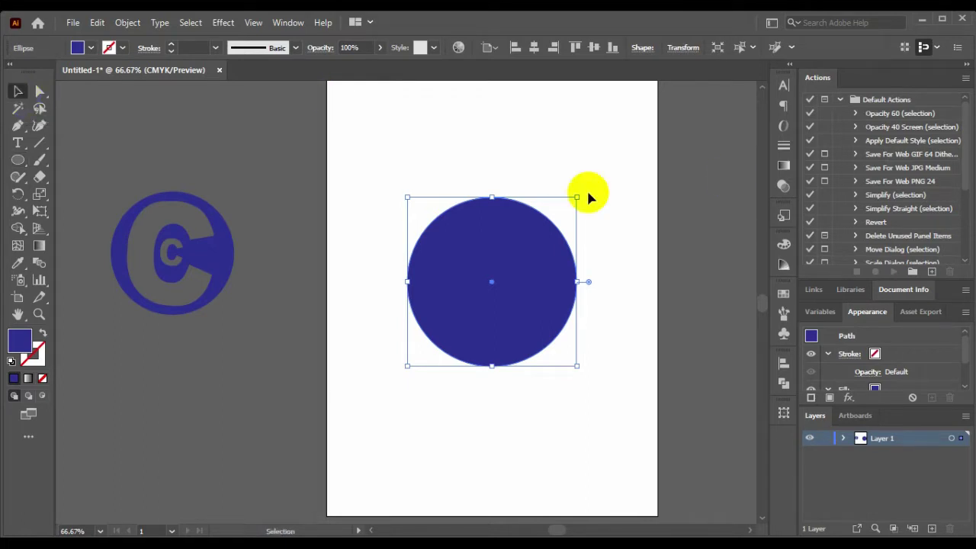
left_click(589, 227)
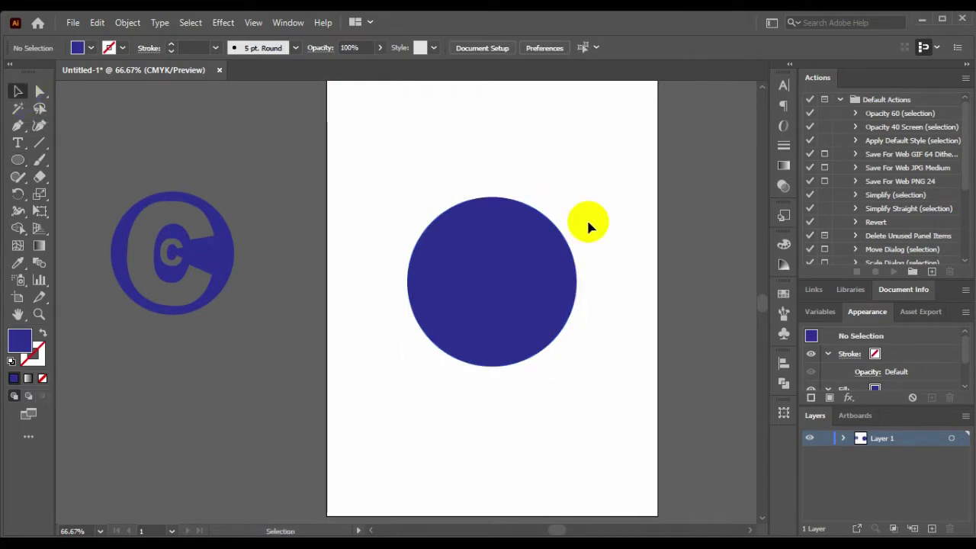
left_click(534, 286)
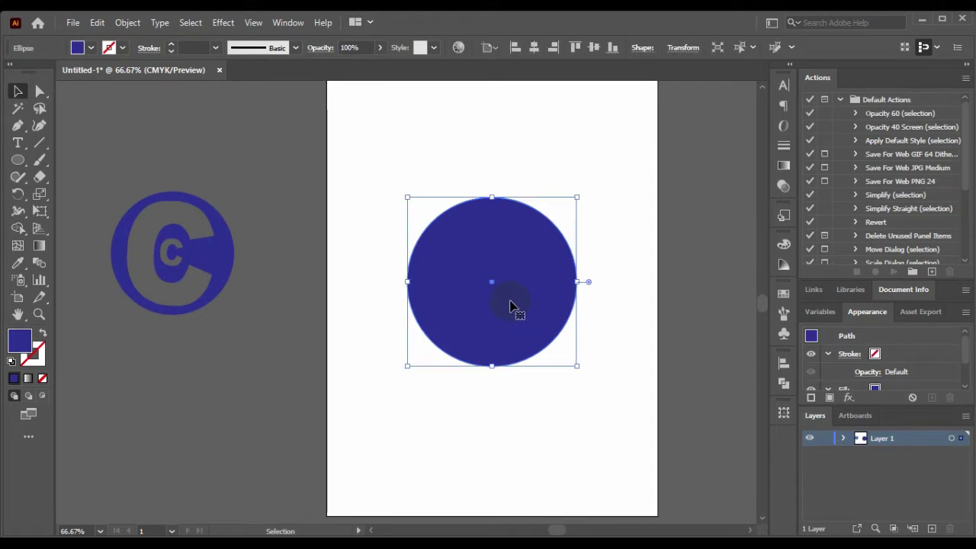
left_click(18, 144)
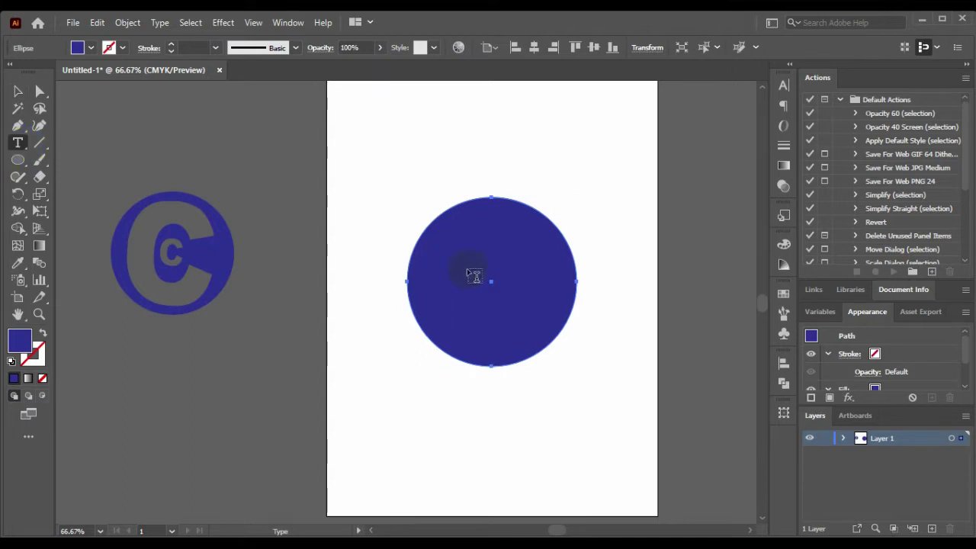
Type a letter C inside the circle, then scale it up and drag it onto the circle.
left_click(463, 272)
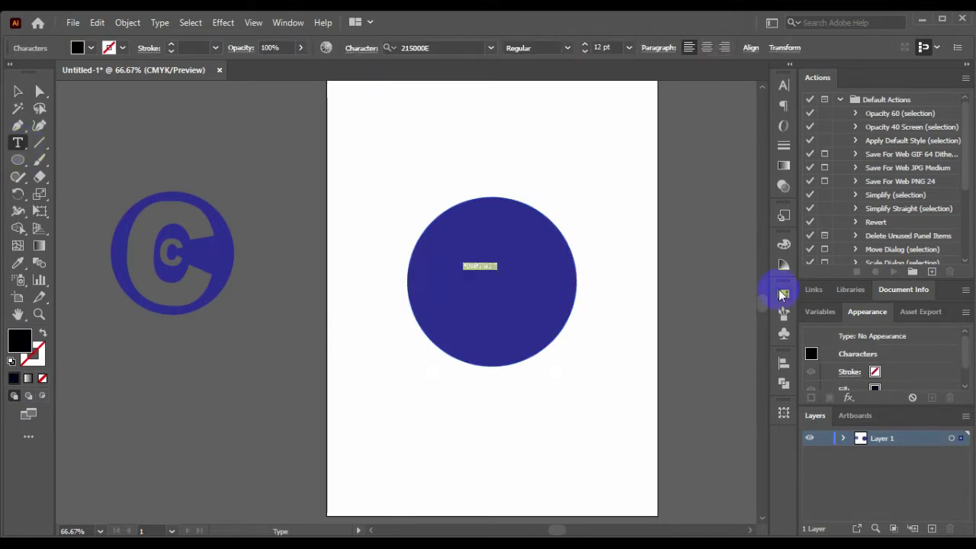
key("BackSpace")
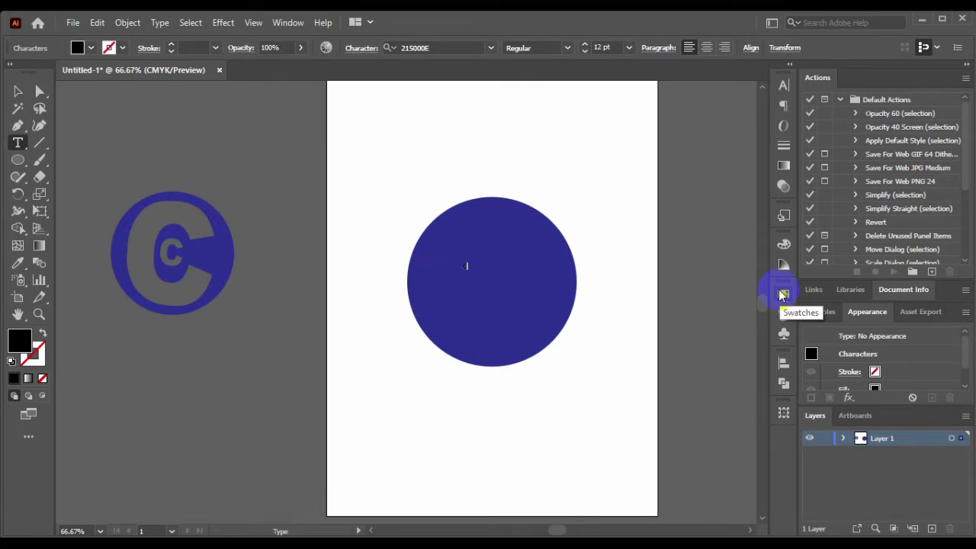
left_click(18, 90)
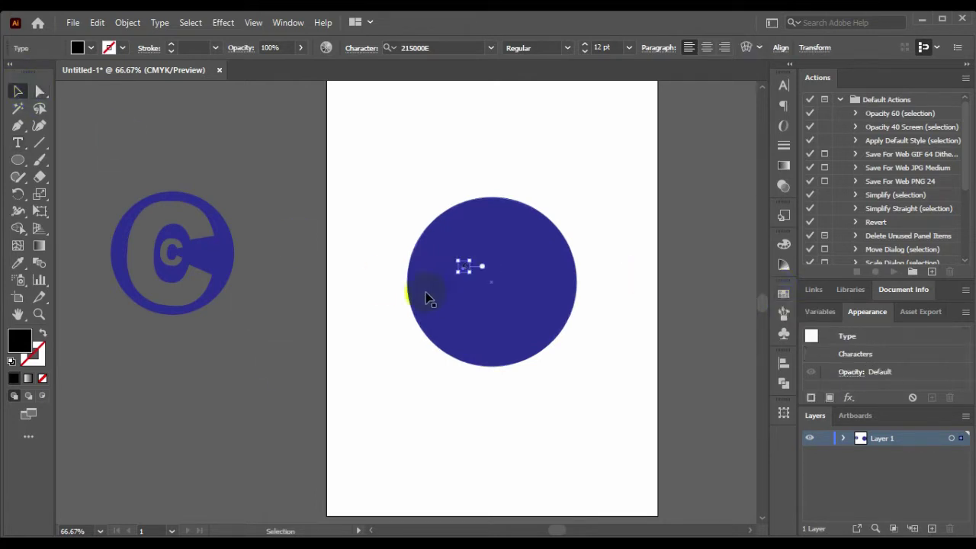
mouse_move(471, 271)
left_mouse_down()
mouse_move(560, 375)
mouse_move(499, 306)
left_mouse_up()
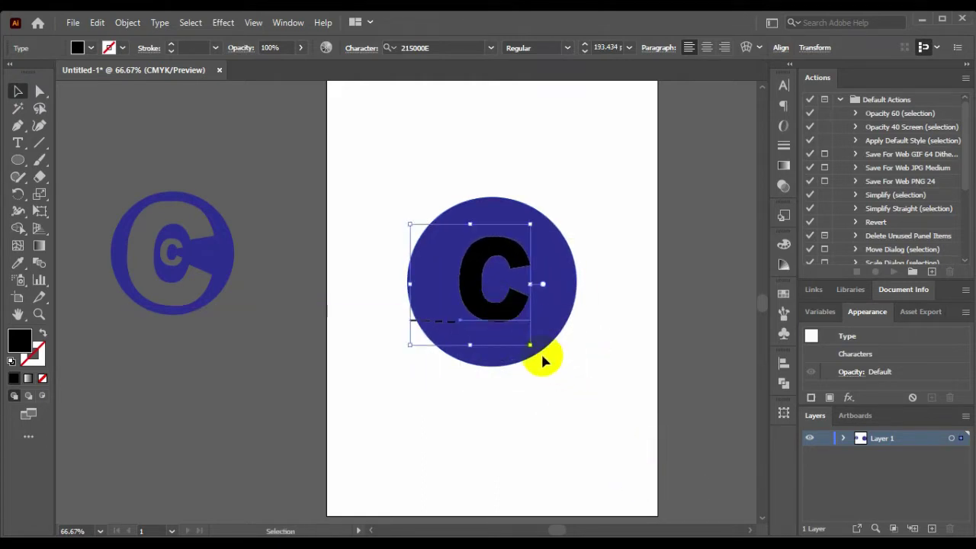
left_click_drag(530, 345, 644, 460)
mouse_move(601, 376)
left_mouse_down()
mouse_move(573, 373)
mouse_move(545, 343)
left_mouse_up()
left_click_drag(345, 183, 574, 414)
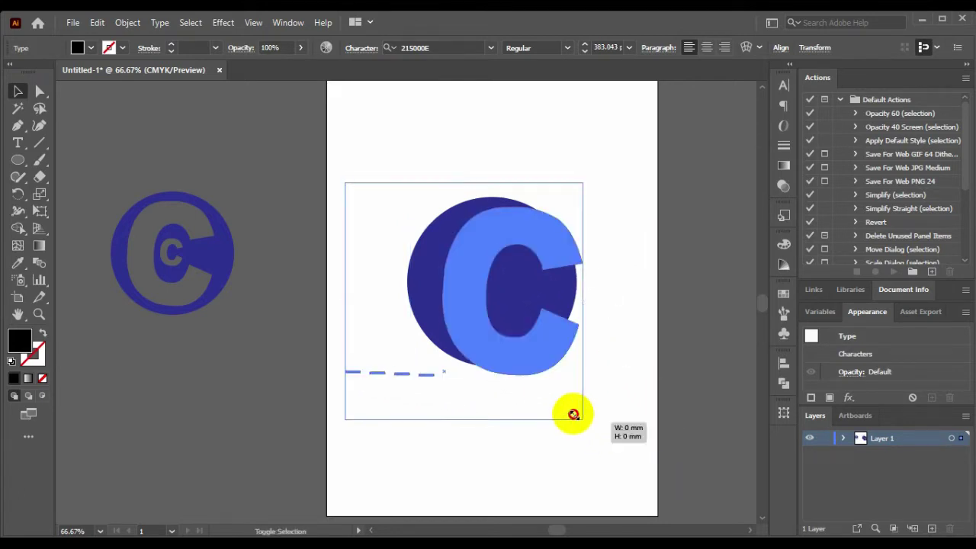
left_click_drag(489, 311, 500, 323)
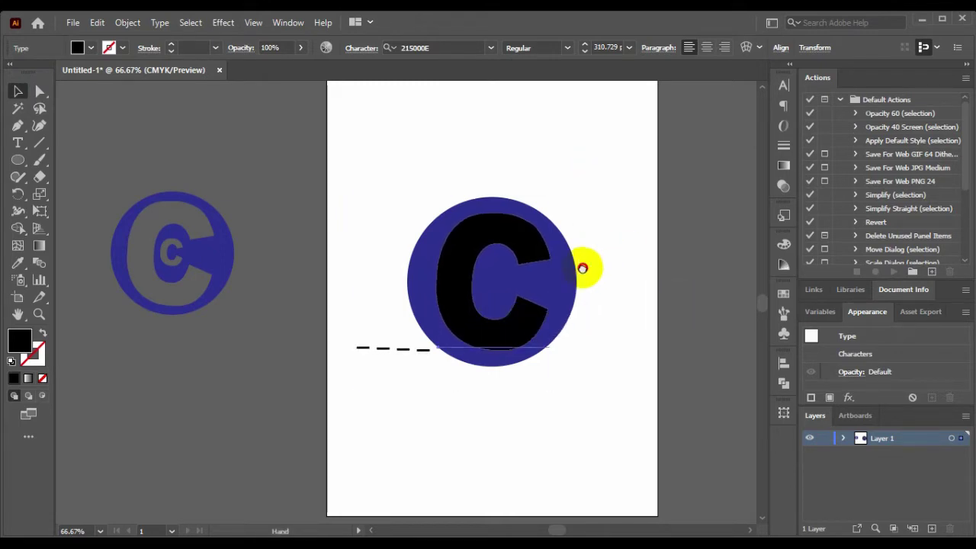
scroll(587, 266, "right", 5)
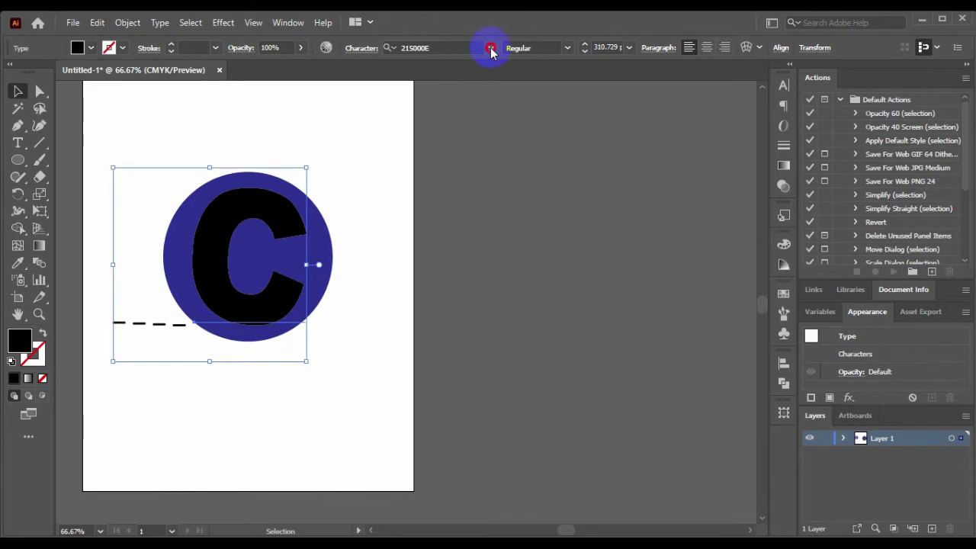
Scroll through the font list and apply ACID LABEL to the letter C.
left_click(491, 48)
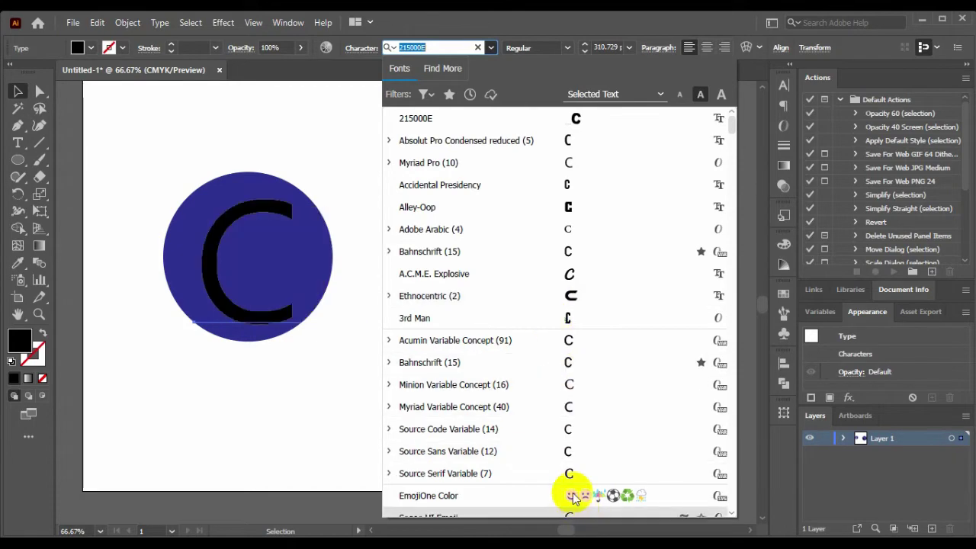
scroll(545, 446, "down", 2)
scroll(545, 447, "down", 3)
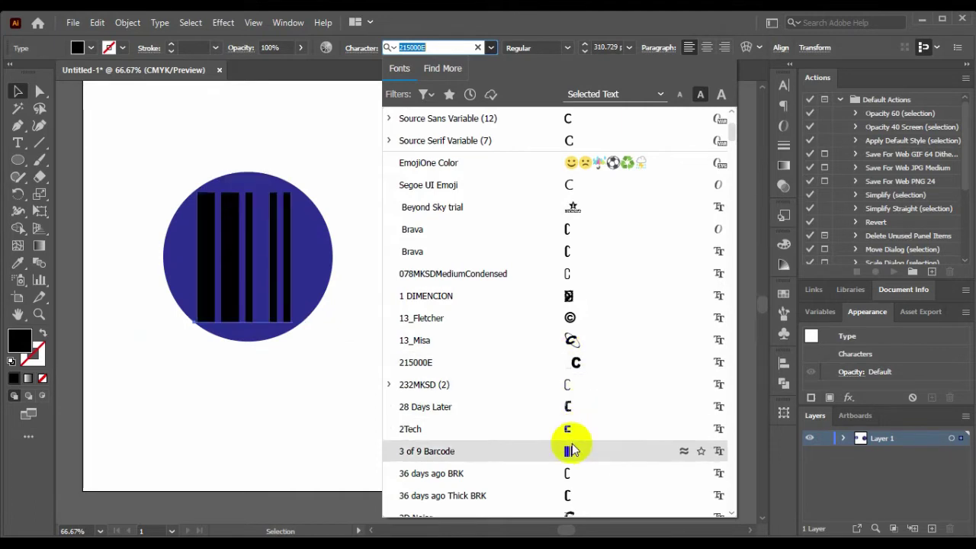
scroll(571, 473, "down", 4)
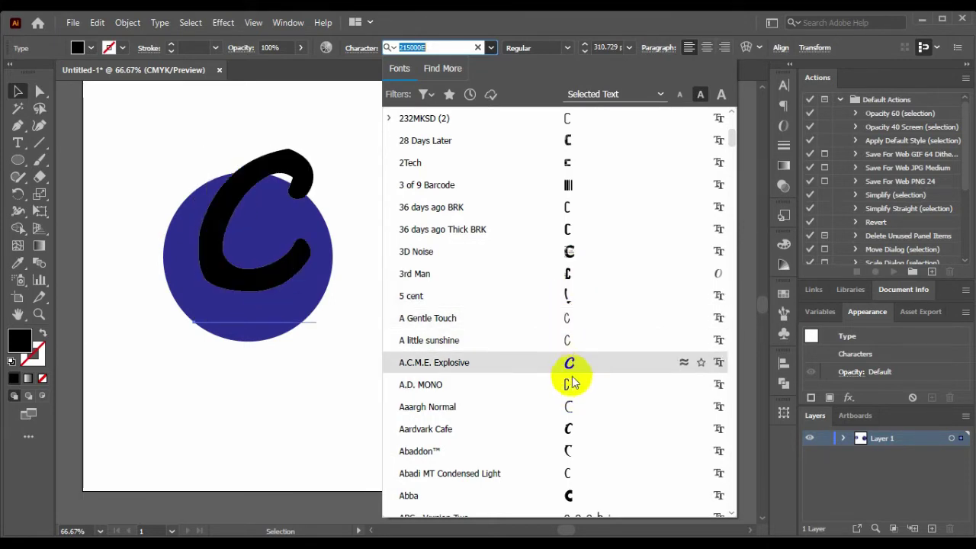
scroll(571, 385, "down", 1)
scroll(571, 381, "down", 2)
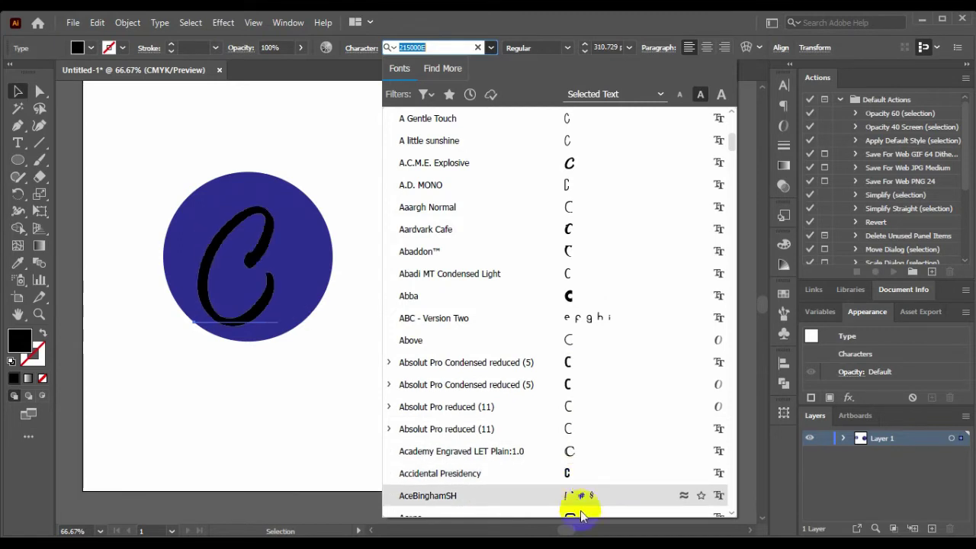
scroll(590, 450, "down", 4)
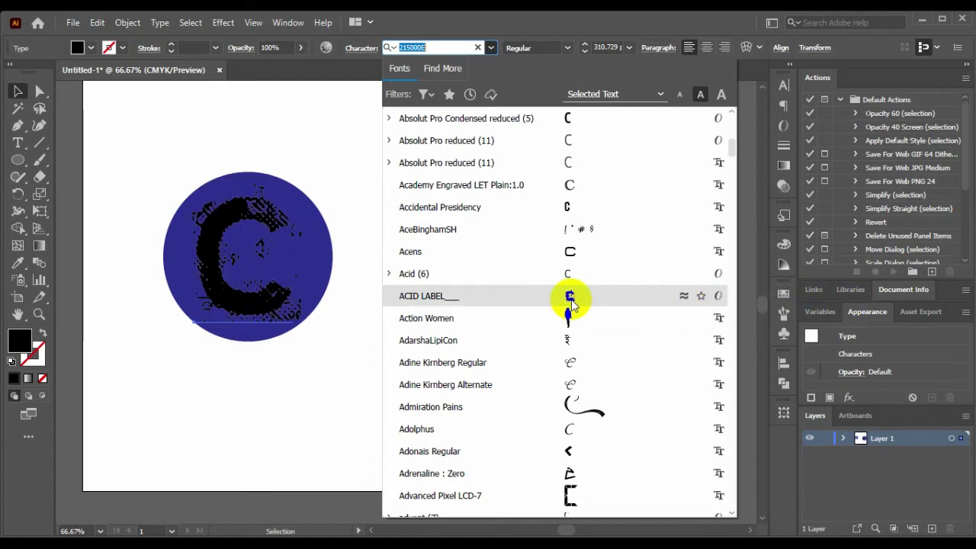
left_click(571, 298)
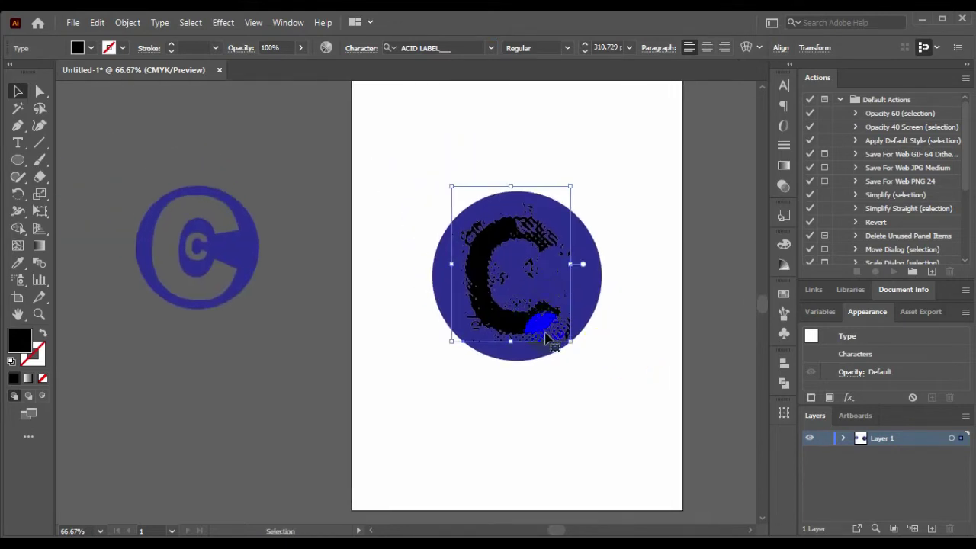
Select the C and the circle together and align them on both horizontal and vertical centres.
left_click(564, 343)
mouse_move(569, 336)
left_mouse_down()
mouse_move(549, 315)
mouse_move(552, 323)
left_mouse_up()
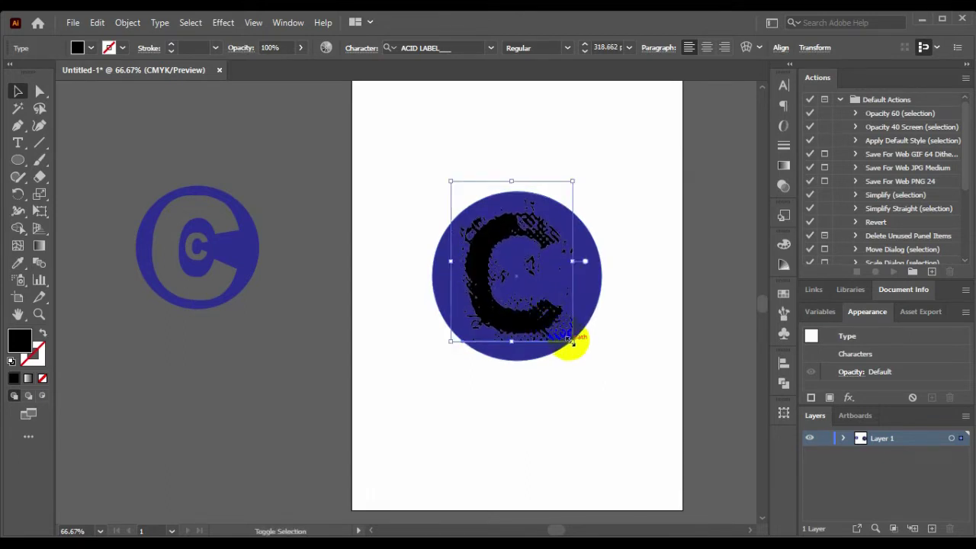
left_click(645, 343)
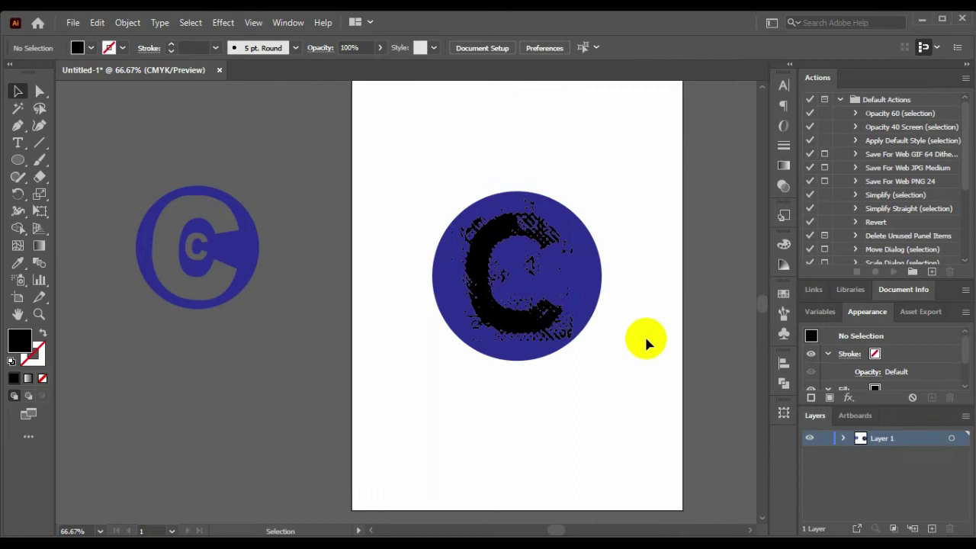
left_click(546, 233)
left_click(592, 296, "shift")
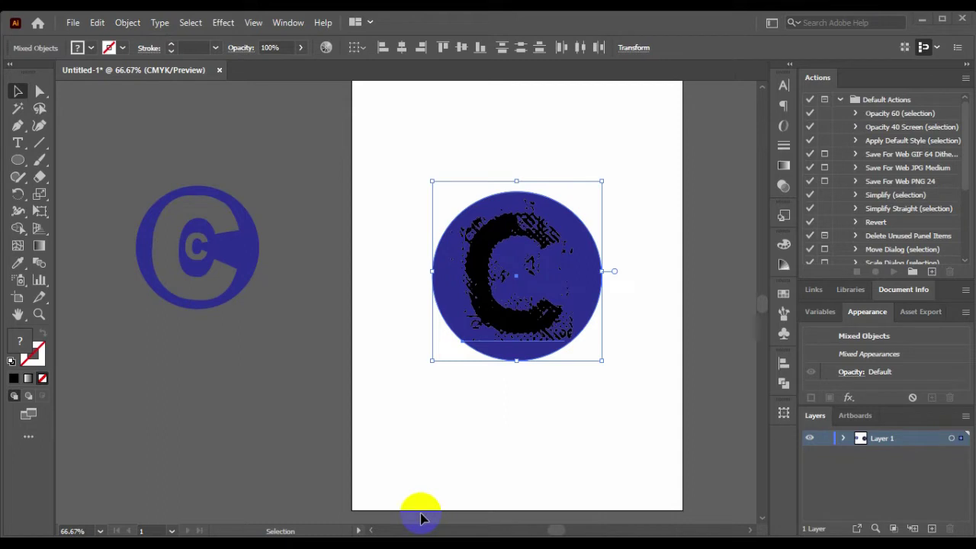
left_click(402, 48)
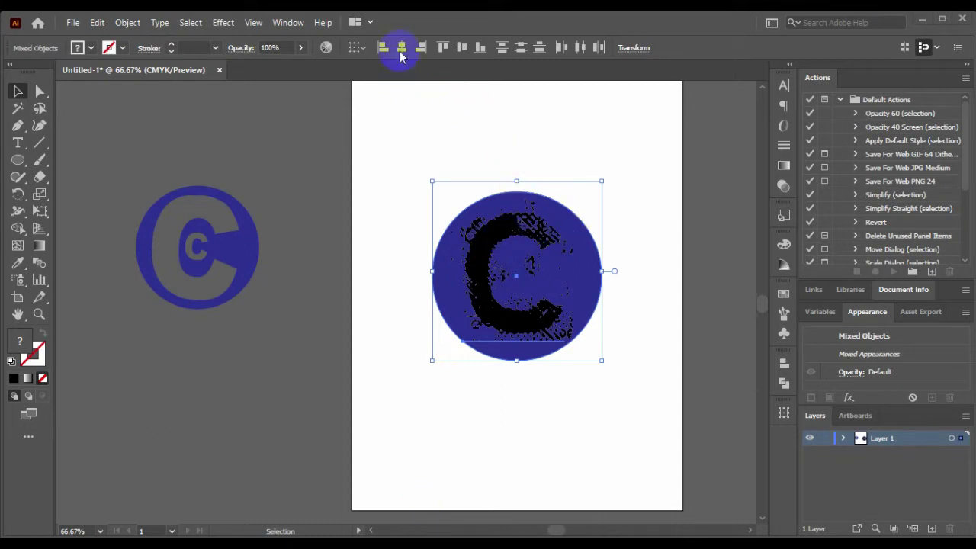
left_click(463, 49)
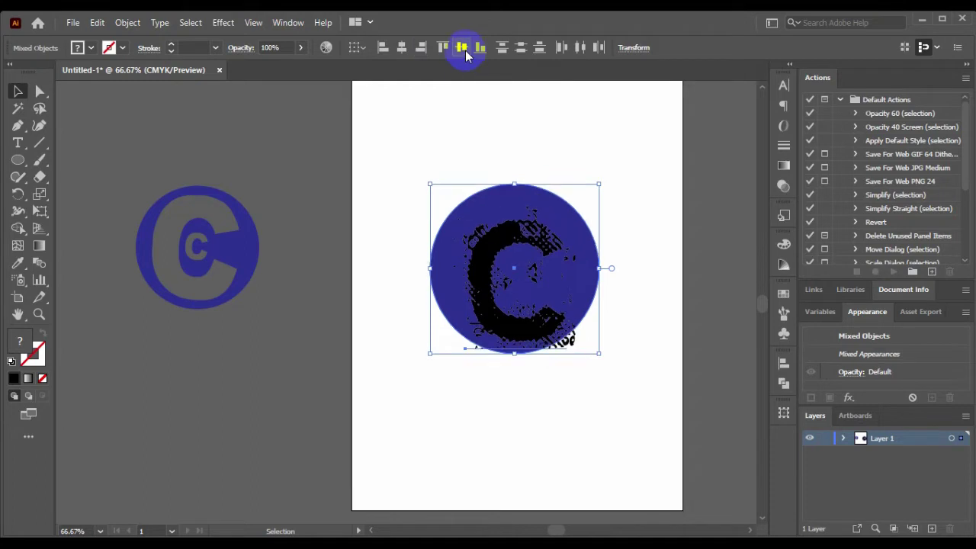
Nudge the C alone slightly down with the arrow key.
left_click(599, 141)
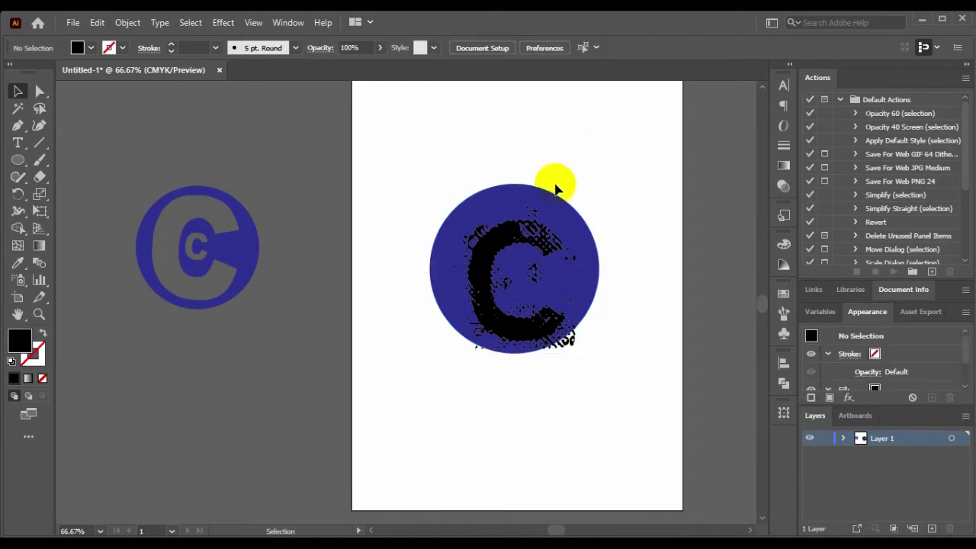
left_click(497, 200)
key("Down")
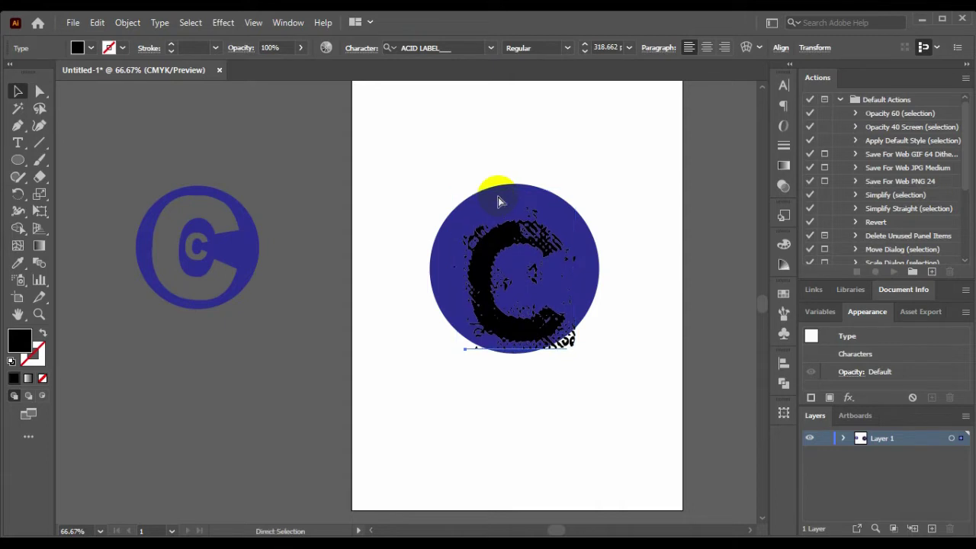
left_click(610, 242)
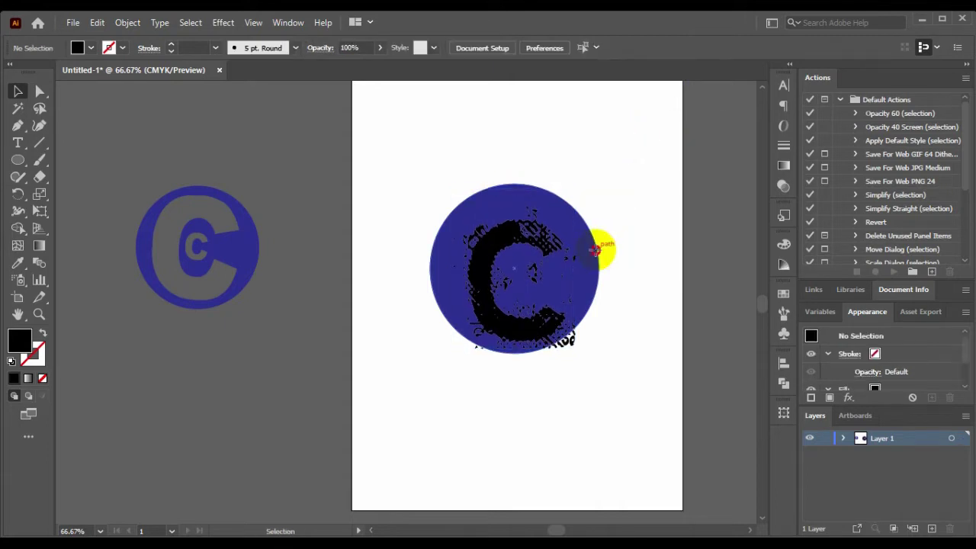
Nudge the blue circle with the arrow keys until it sits centred behind the C, then select both.
left_click(596, 254)
key("Down")
key("Down")
key("Down")
key("Down")
key("Down")
key("Down")
key("Down")
key("Down")
key("Down")
key("Down")
key("Down")
key("Down")
key("Down")
key("Right")
key("Right")
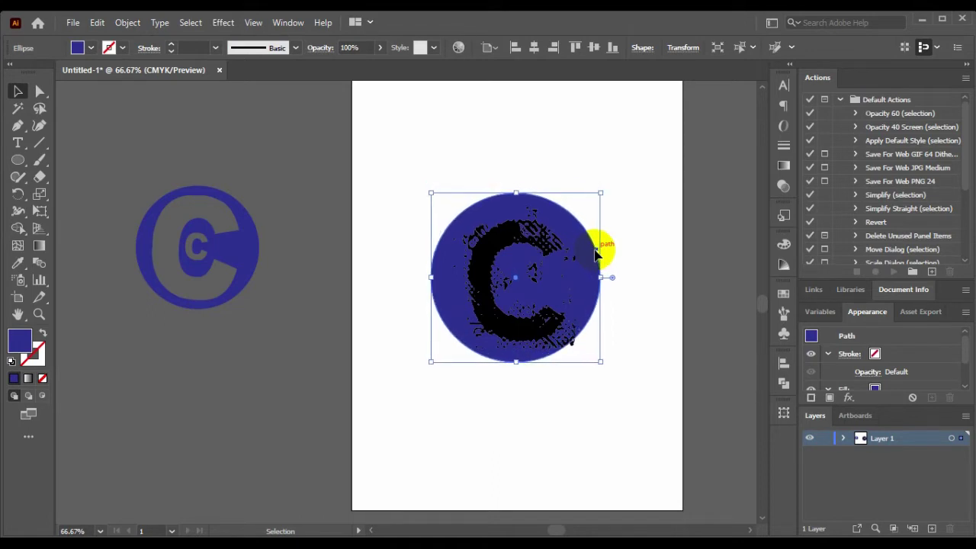
key("Up")
key("Down")
key("Down")
key("Right")
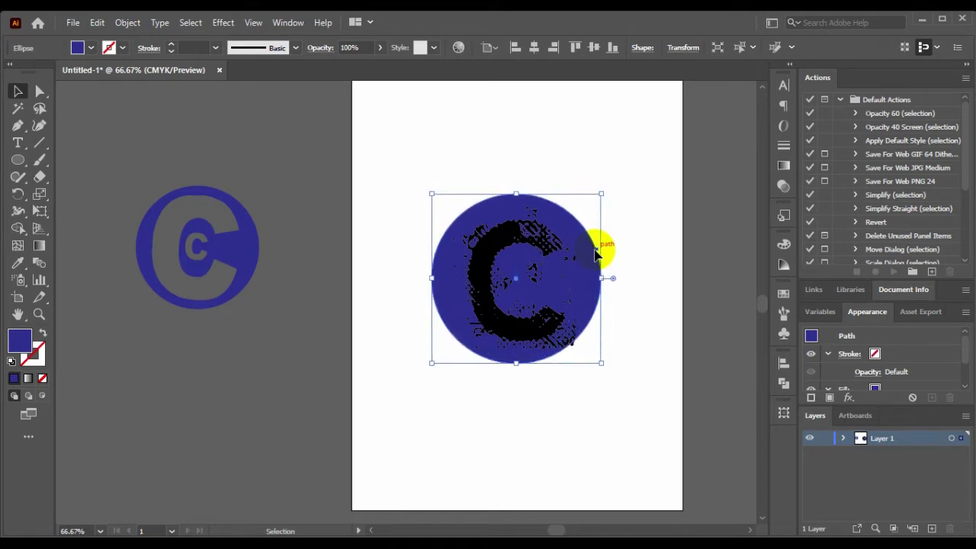
key("Right")
key("Right")
key("Right")
key("Right")
key("Right")
key("Right")
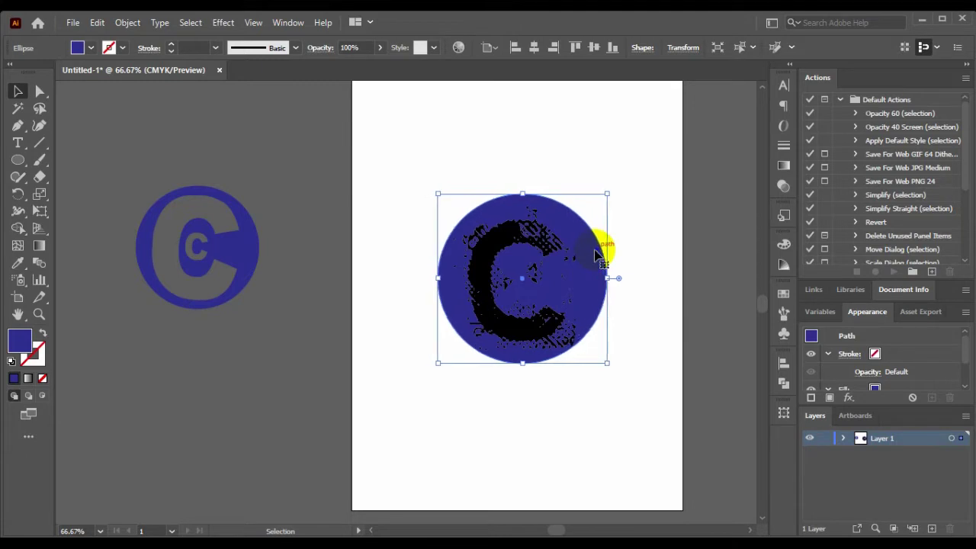
key("Left")
key("Left")
key("Left")
key("Up")
key("Up")
key("Down")
key("Down")
key("Down")
key("Down")
key("Down")
key("Down")
key("Down")
key("Left")
key("Left")
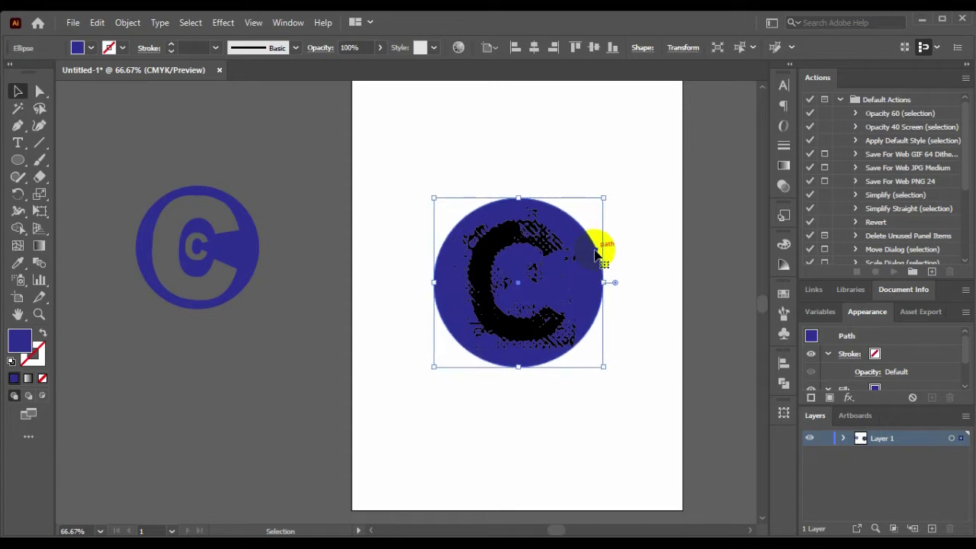
key("Right")
key("Right")
key("Right")
key("Right")
key("Right")
key("Right")
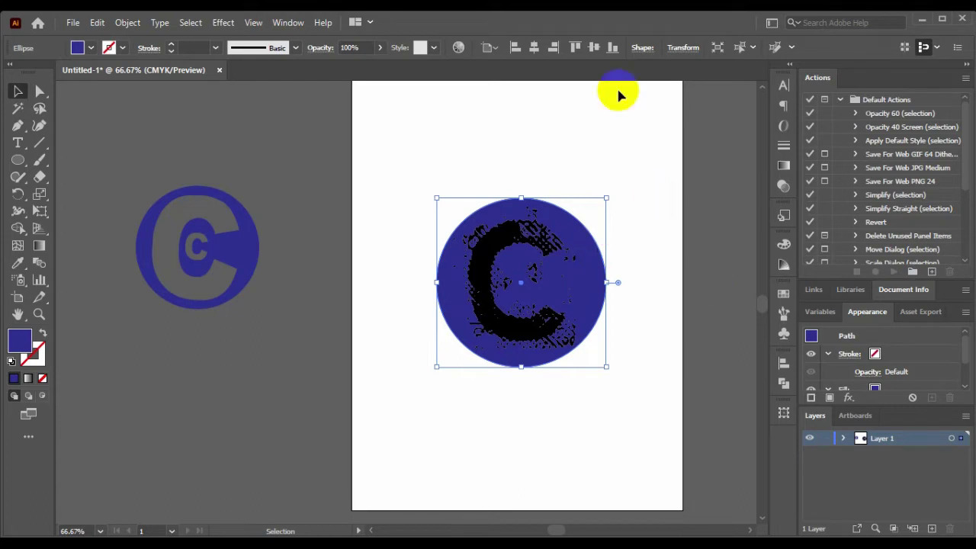
left_click_drag(620, 136, 519, 260)
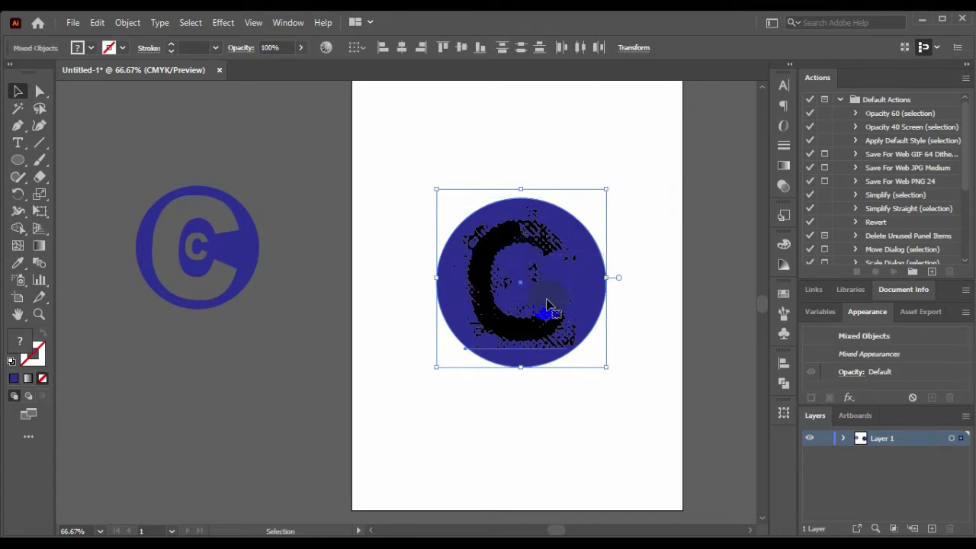
Expand the circle and C with Object > Expand, keeping Object and Fill checked.
left_click(129, 24)
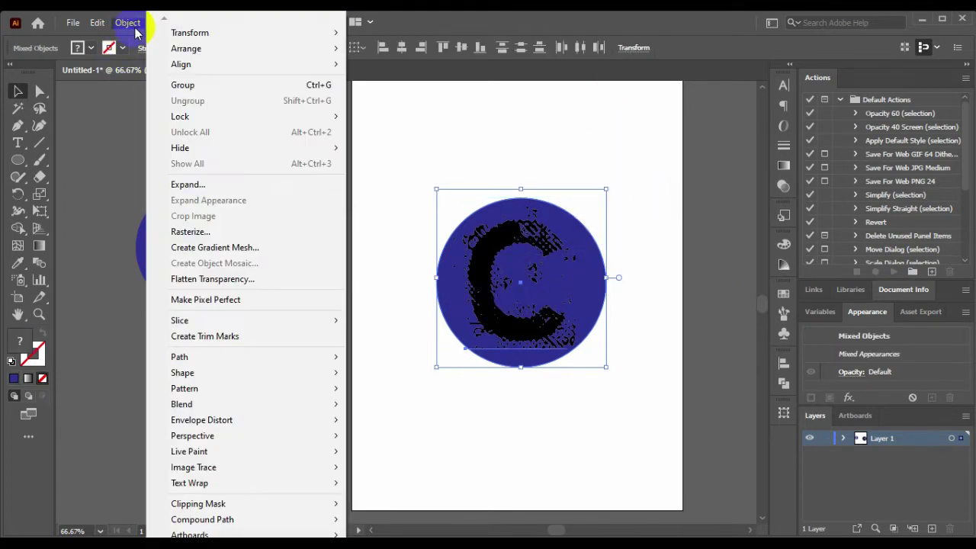
left_click(188, 186)
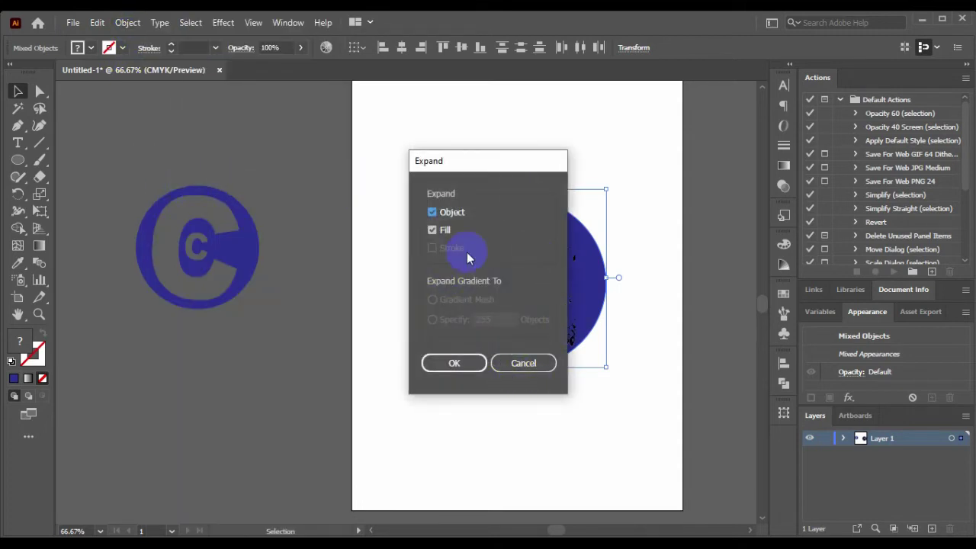
left_click(454, 363)
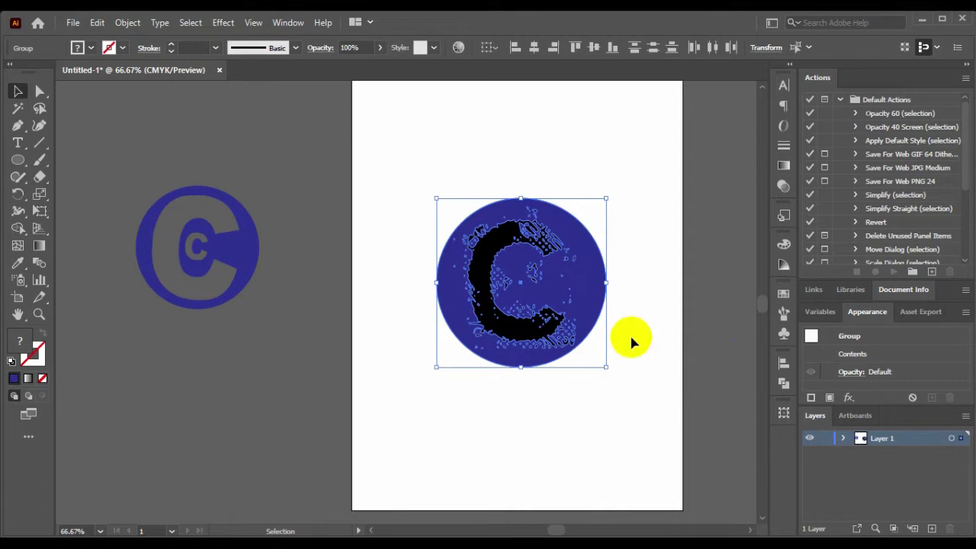
left_click(785, 367)
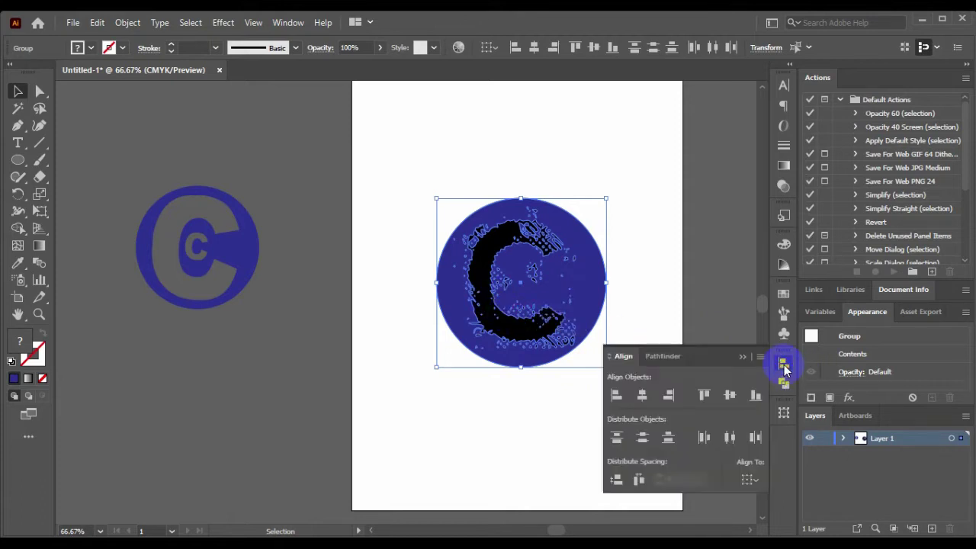
Apply Pathfinder Minus Front to knock the C out of the circle, then deselect.
left_click(660, 358)
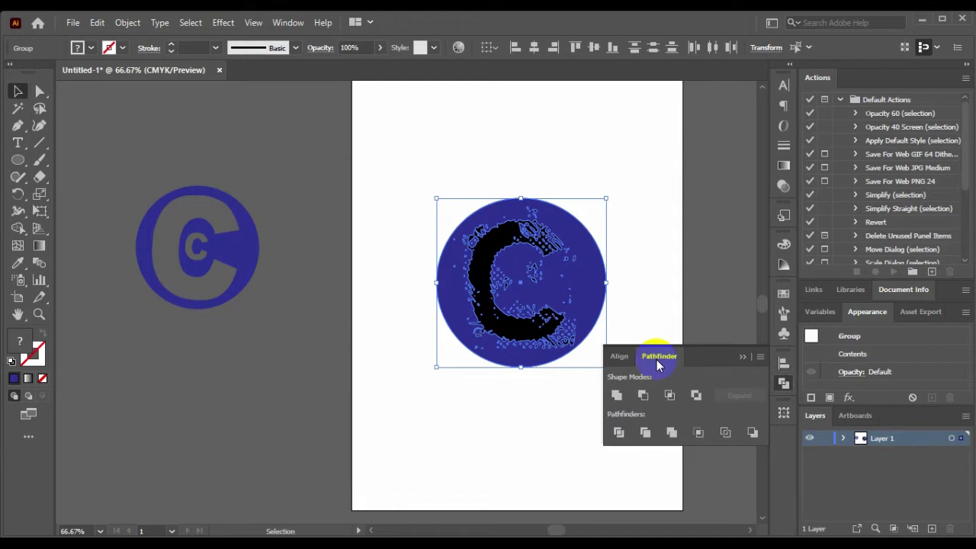
left_click(643, 397)
left_click(643, 395)
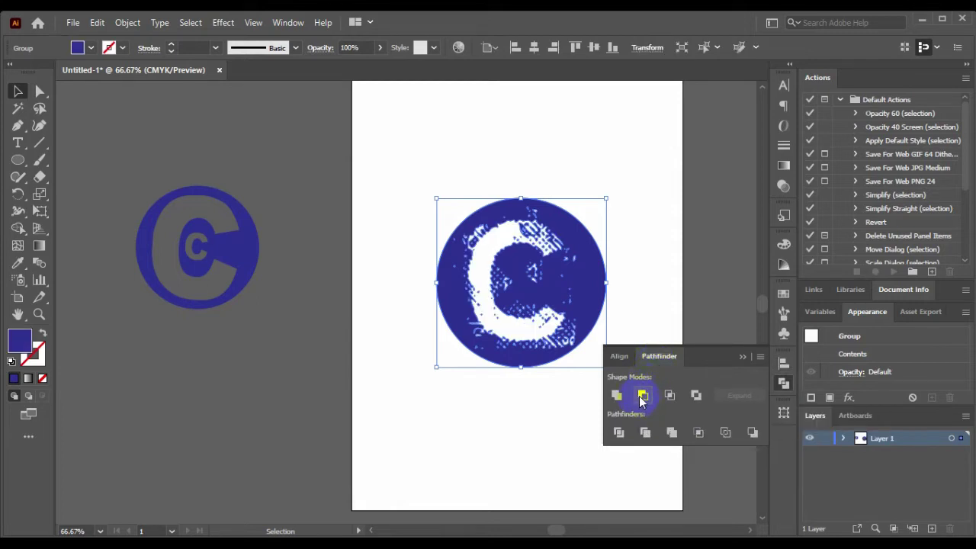
left_click(743, 358)
left_click(583, 140)
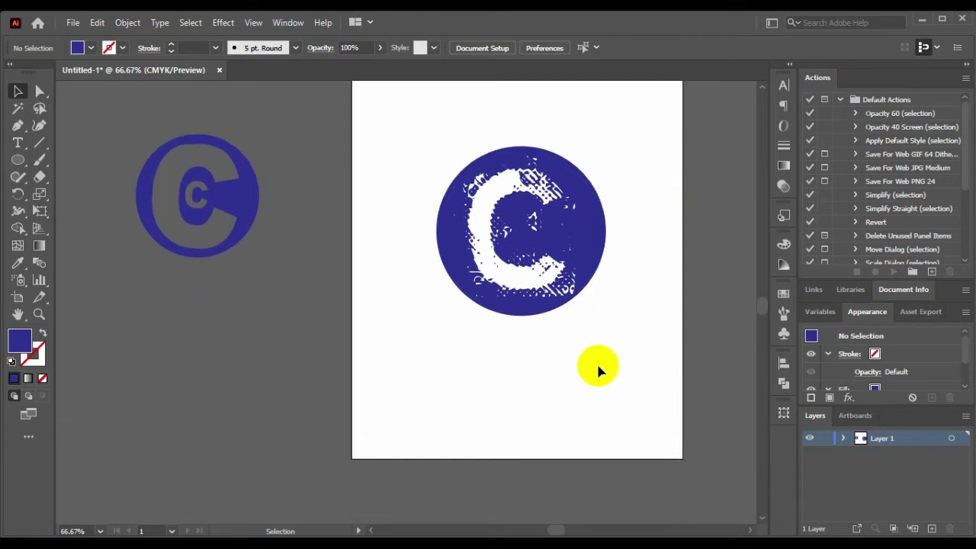
Scroll and pan the view to bring the knocked-out logo to the centre.
scroll(597, 369, "down", 1)
scroll(596, 369, "down", 1)
scroll(596, 370, "up", 1)
scroll(523, 368, "up", 2)
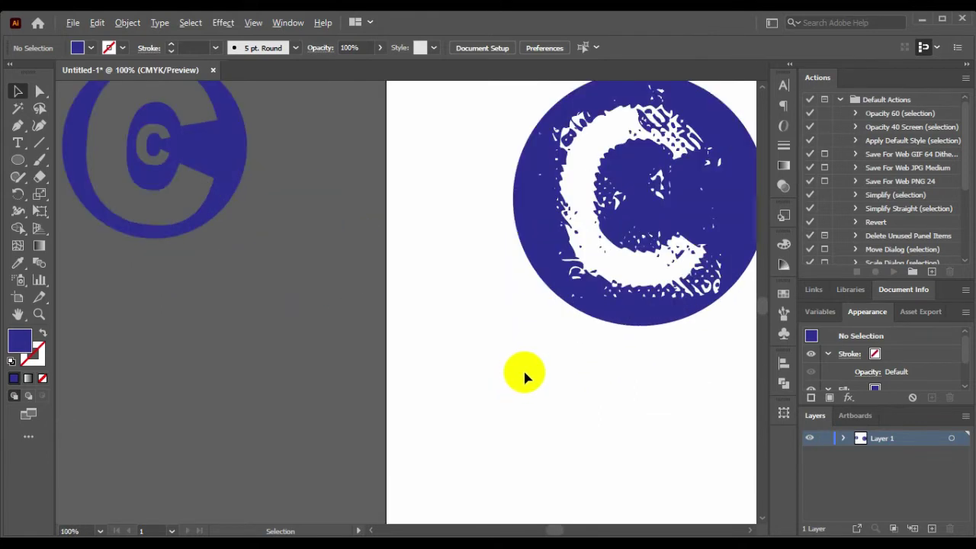
left_click_drag(636, 338, 489, 377)
scroll(526, 358, "down", 1)
scroll(526, 358, "up", 1)
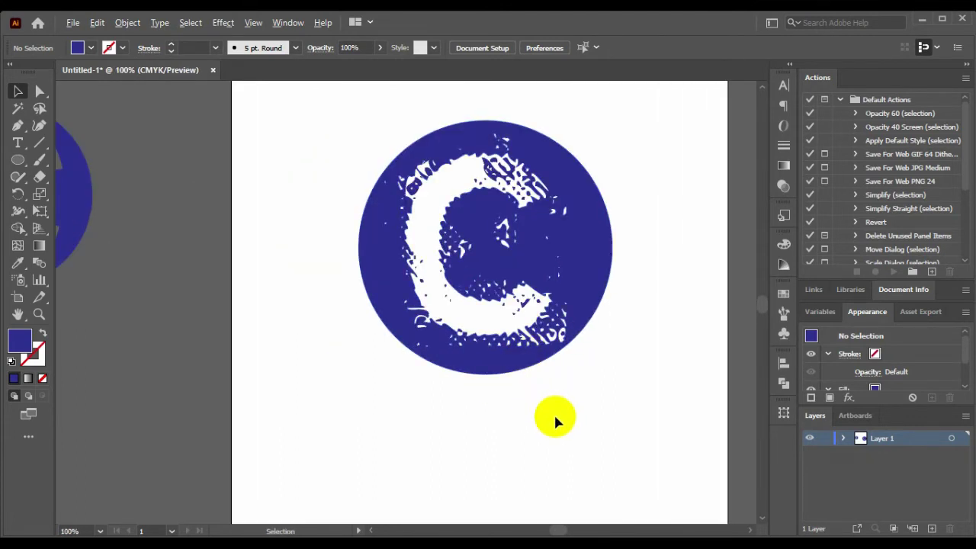
scroll(553, 412, "down", 1)
scroll(554, 416, "down", 2)
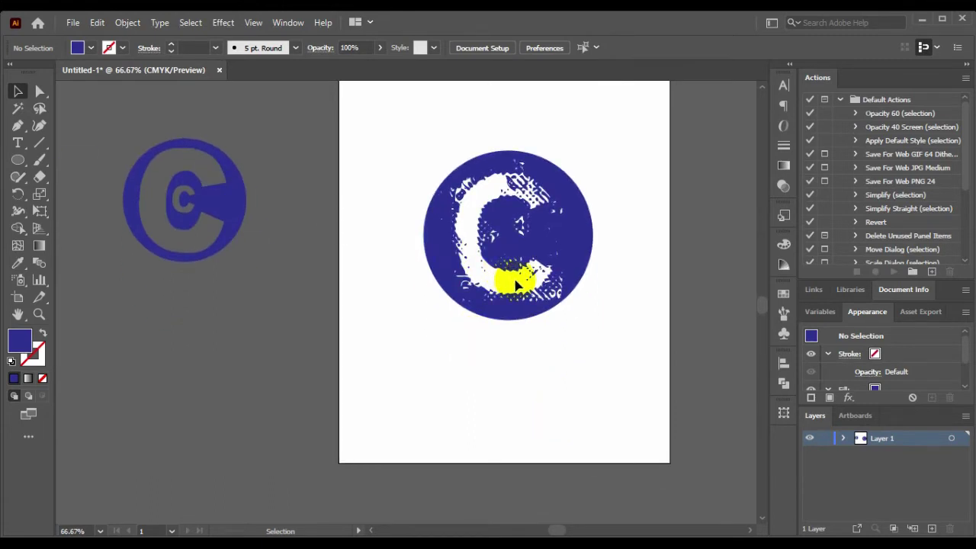
Select the logo group and drag it up and slightly left toward the top of the artboard.
left_click(561, 281)
right_click(544, 246)
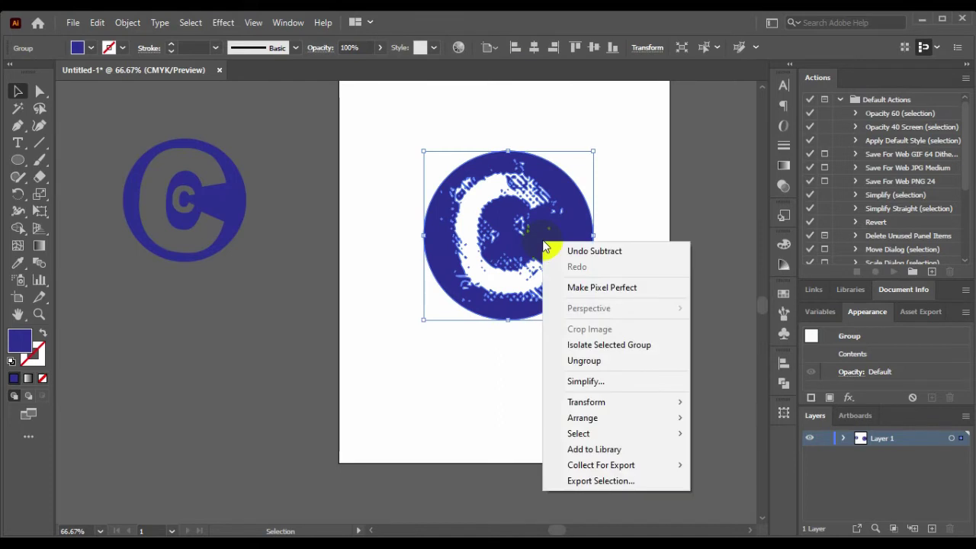
left_click(623, 161)
left_click_drag(624, 162, 470, 323)
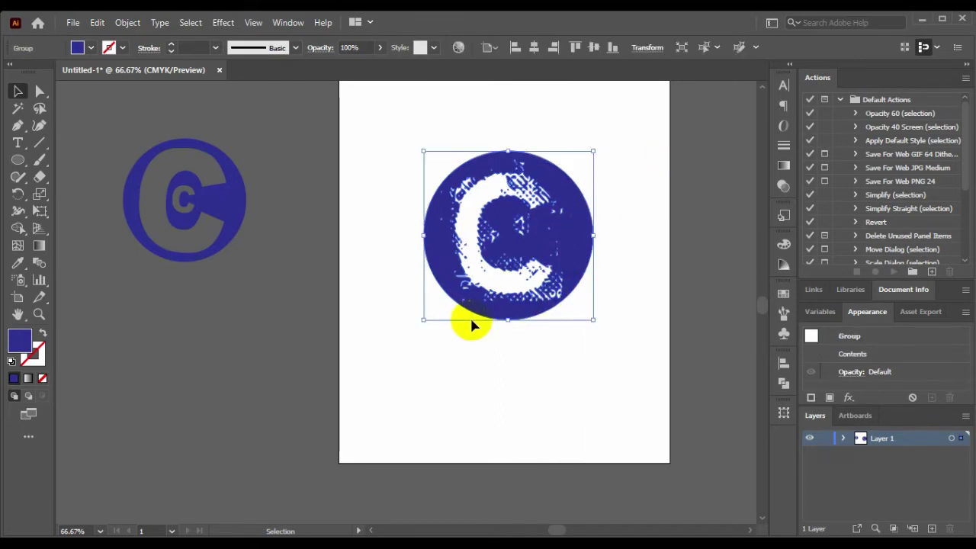
left_click(128, 23)
mouse_move(180, 116)
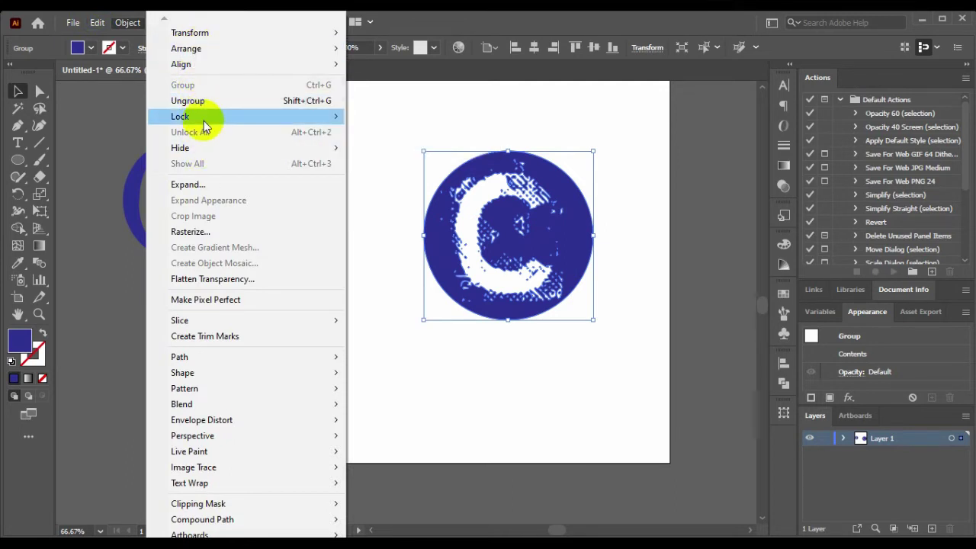
left_click(602, 116)
left_click_drag(538, 198, 523, 143)
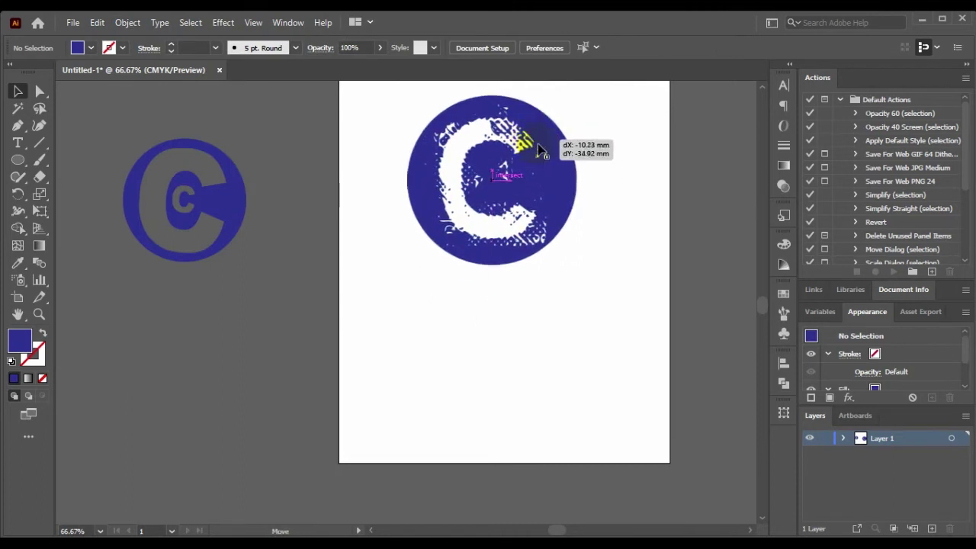
left_click(552, 294)
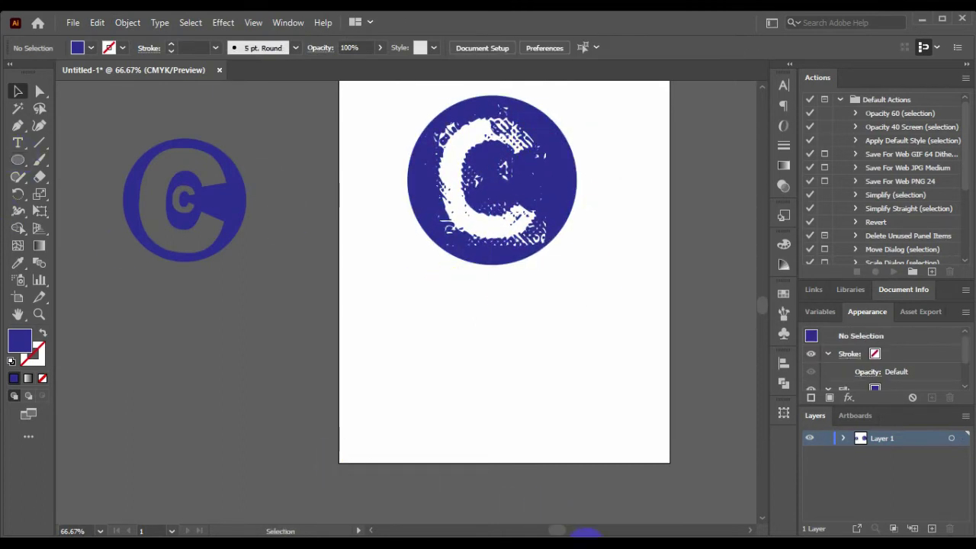
Add the caption 'C TYPE LOGO DESIGN' below the circle in Absolut Pro Condensed.
left_click(17, 144)
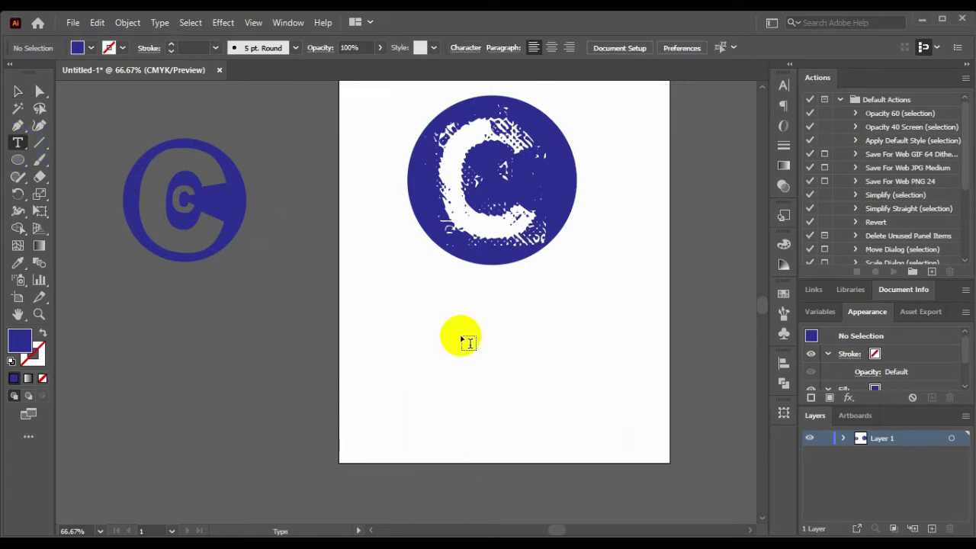
left_click(438, 289)
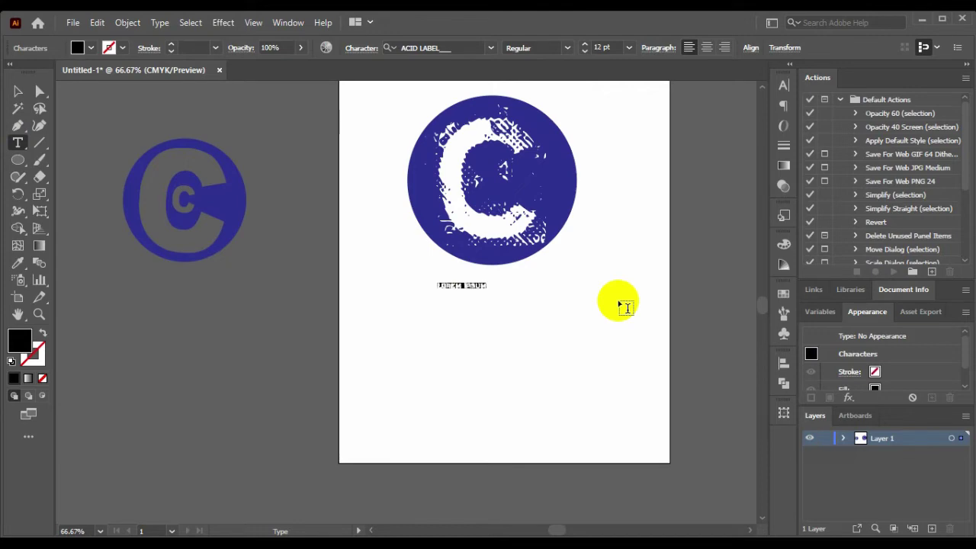
left_click(490, 48)
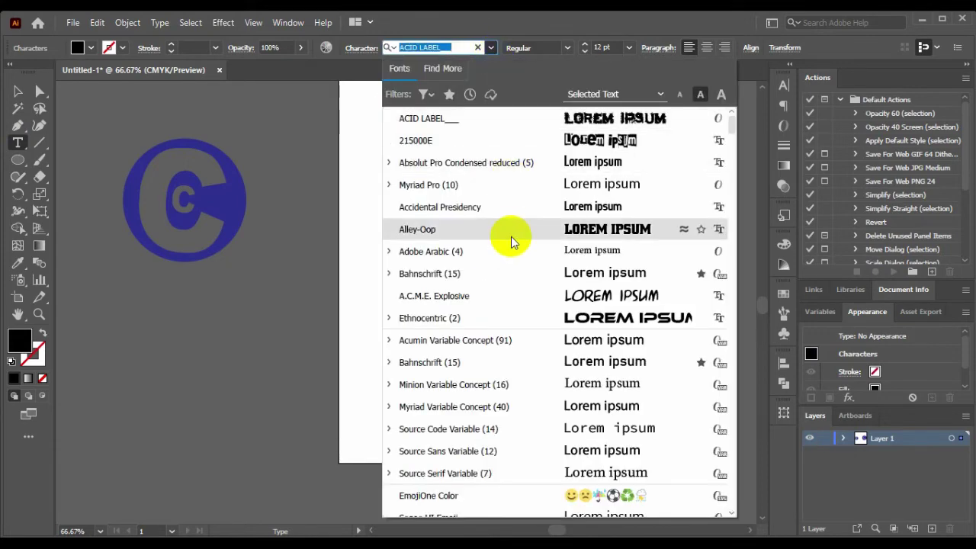
scroll(501, 239, "down", 3)
scroll(501, 238, "up", 3)
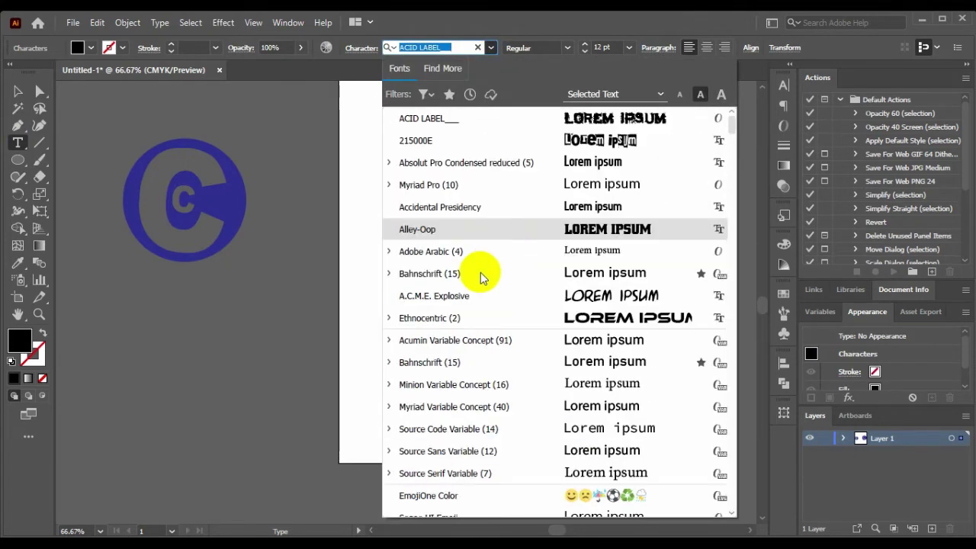
left_click(532, 172)
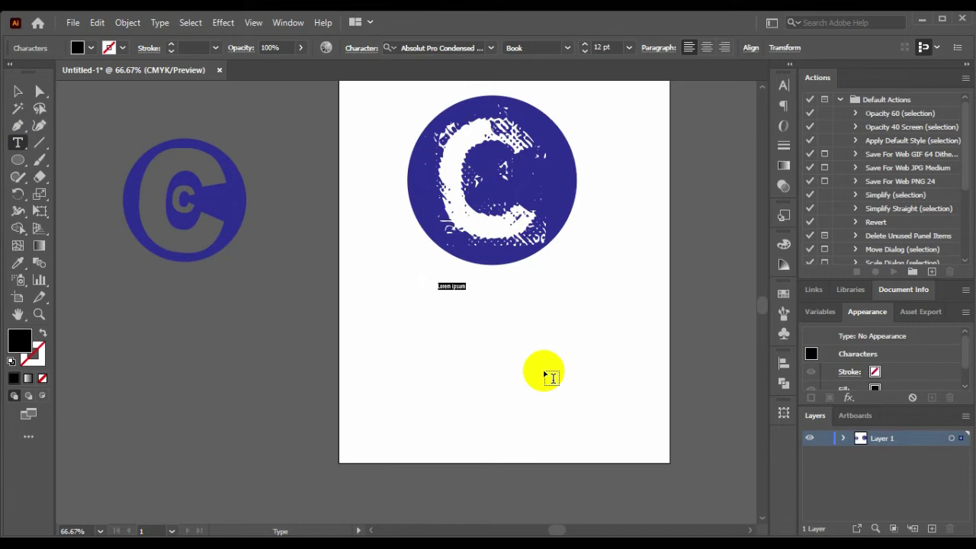
type("c")
type("SIGN")
left_click(17, 91)
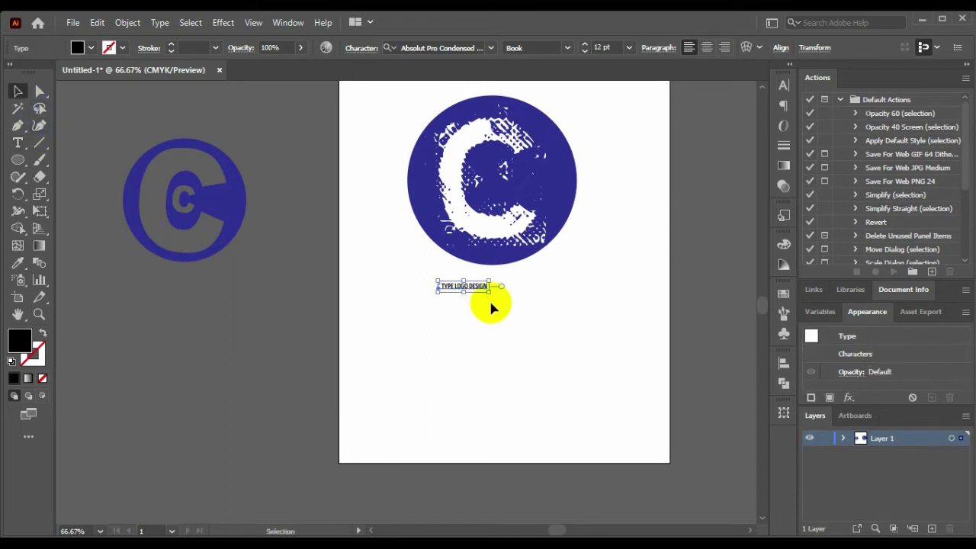
Scale the caption up and move it just beneath the circle.
left_click(531, 312)
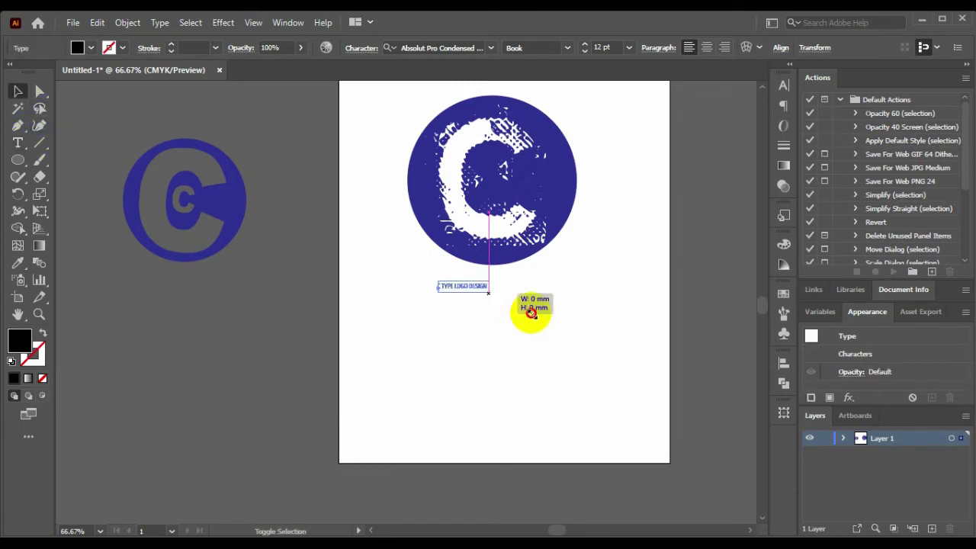
left_click_drag(531, 313, 562, 338)
mouse_move(527, 290)
left_mouse_down()
mouse_move(524, 276)
mouse_move(490, 280)
mouse_move(513, 290)
left_mouse_up()
left_click(588, 457)
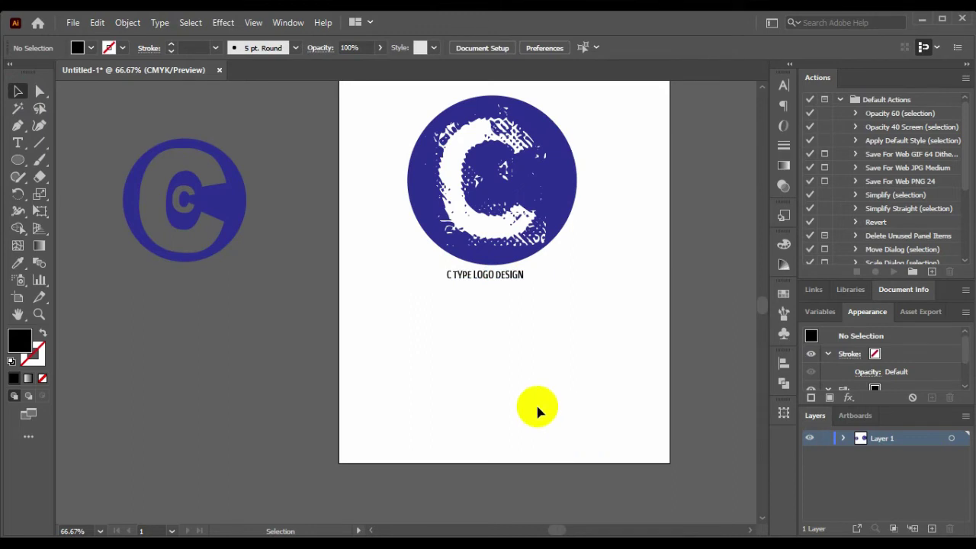
left_click(492, 277)
left_click_drag(525, 276, 542, 288)
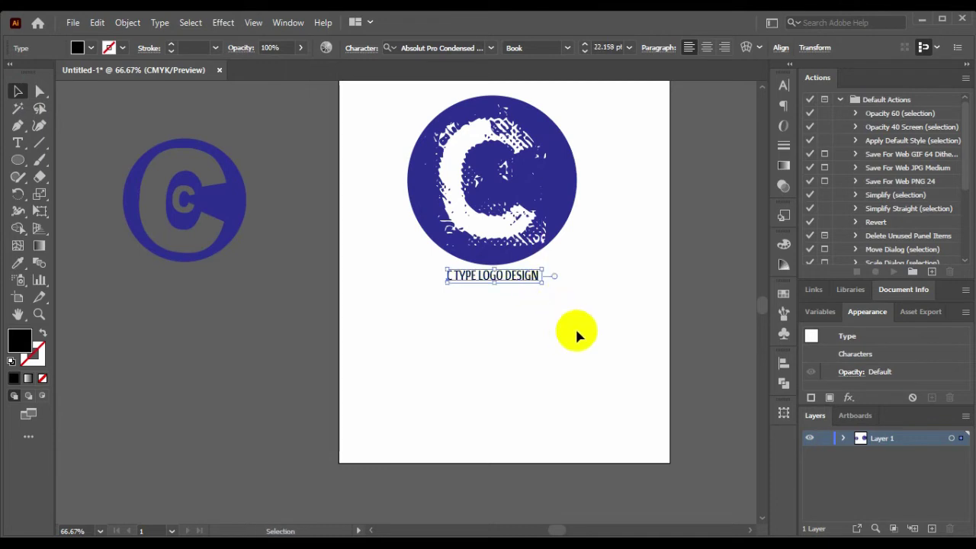
left_click(575, 329)
Shift the caption slightly right to centre it, then group it with the circle using Ctrl+G.
scroll(598, 389, "up", 2)
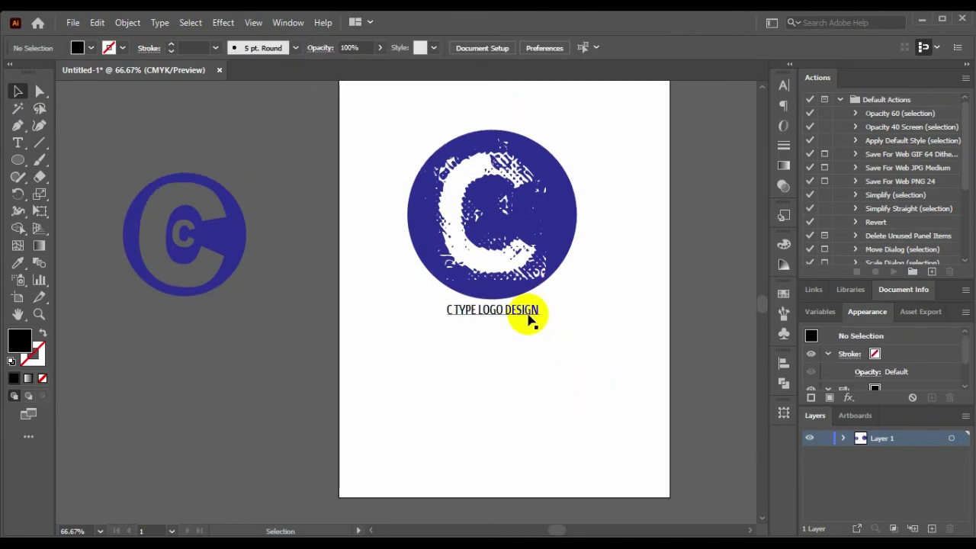
left_click_drag(529, 315, 540, 320)
left_click_drag(561, 357, 482, 265)
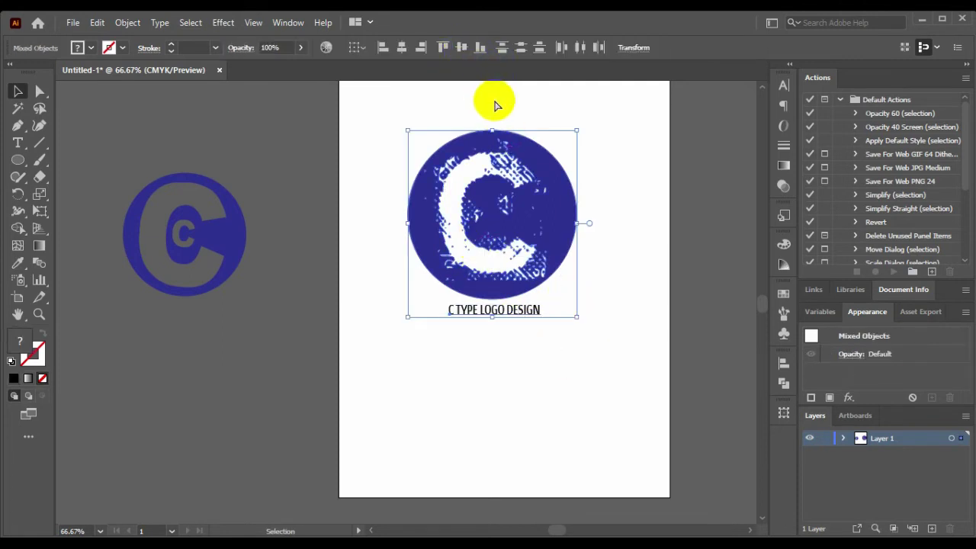
key("ctrl+g")
Centre the logo horizontally and vertically on the artboard.
left_click(402, 48)
left_click(461, 47)
left_click(579, 353)
scroll(573, 351, "down", 2)
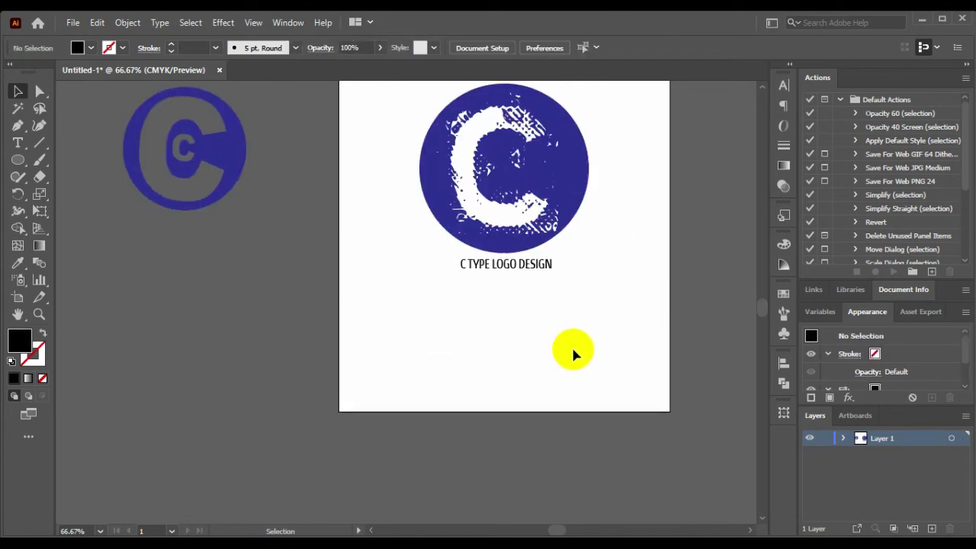
scroll(573, 352, "up", 2)
Enlarge the whole logo group proportionally and re-centre it on the artboard.
left_click_drag(414, 212, 571, 434)
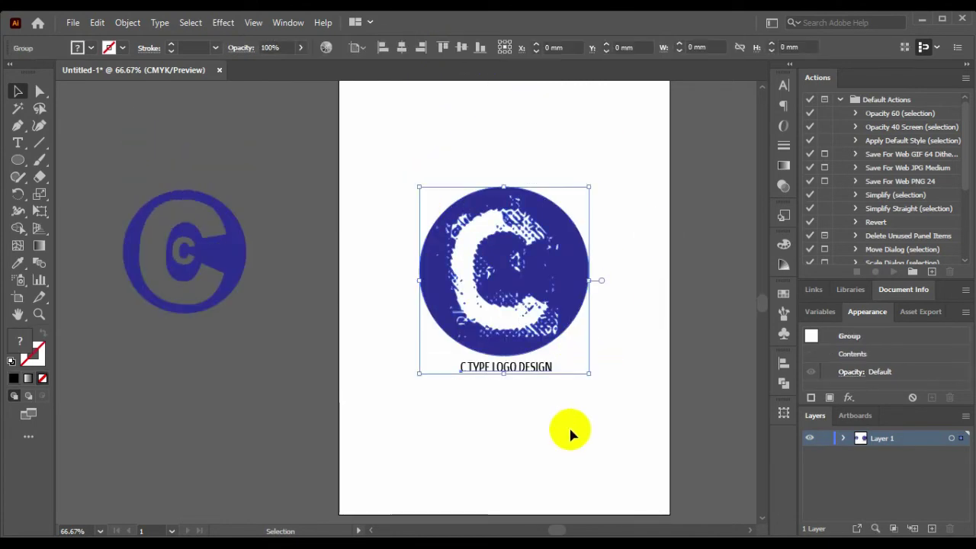
left_click_drag(589, 369, 648, 453)
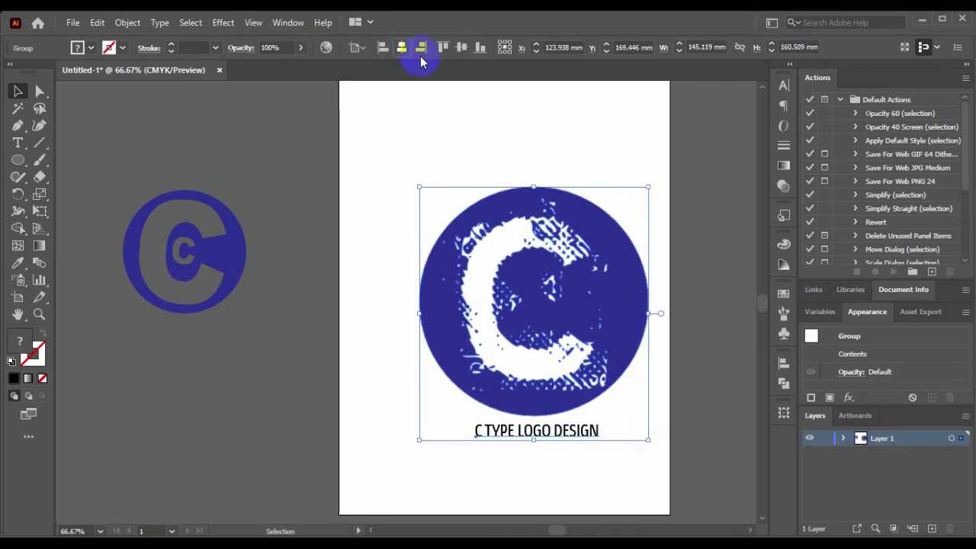
left_click(402, 48)
left_click(461, 47)
left_click(526, 132)
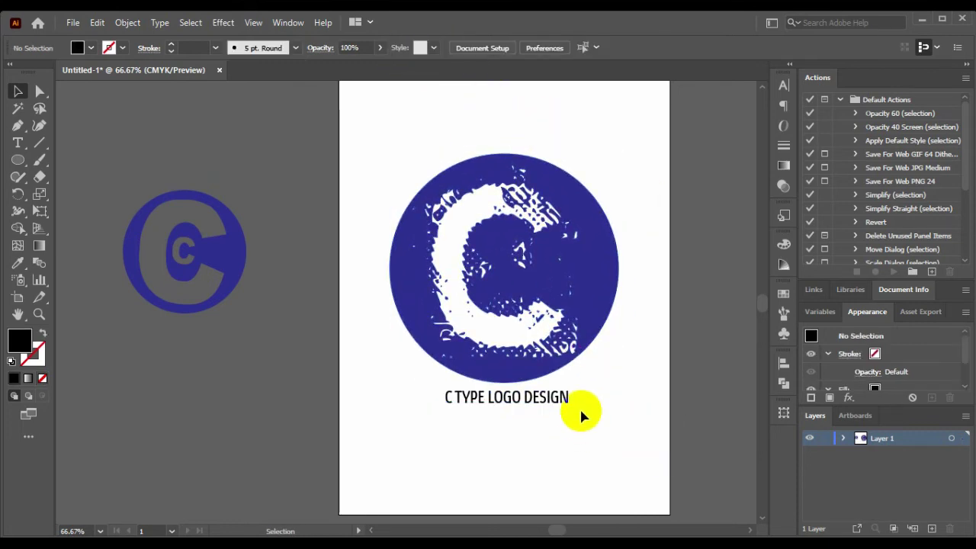
scroll(580, 406, "up", 2)
scroll(582, 400, "down", 3)
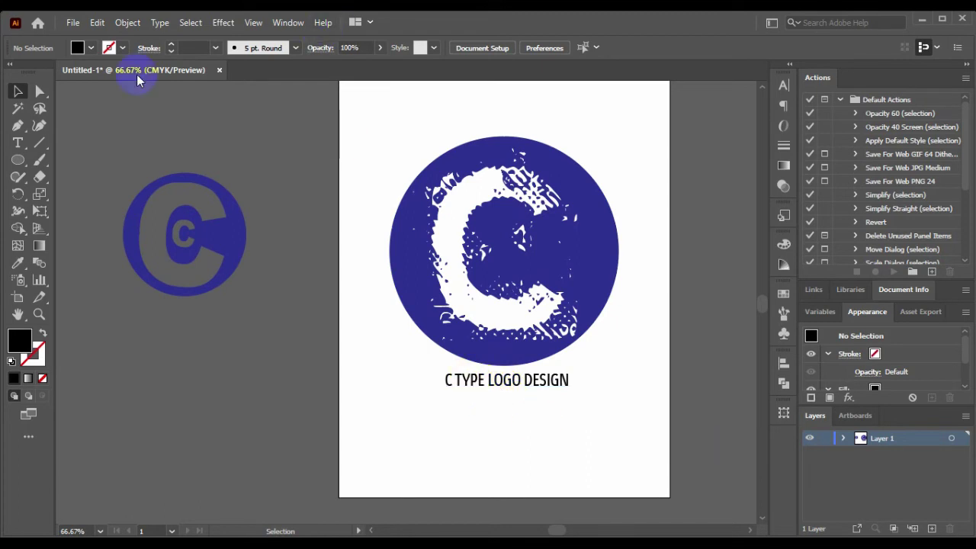
left_click(73, 22)
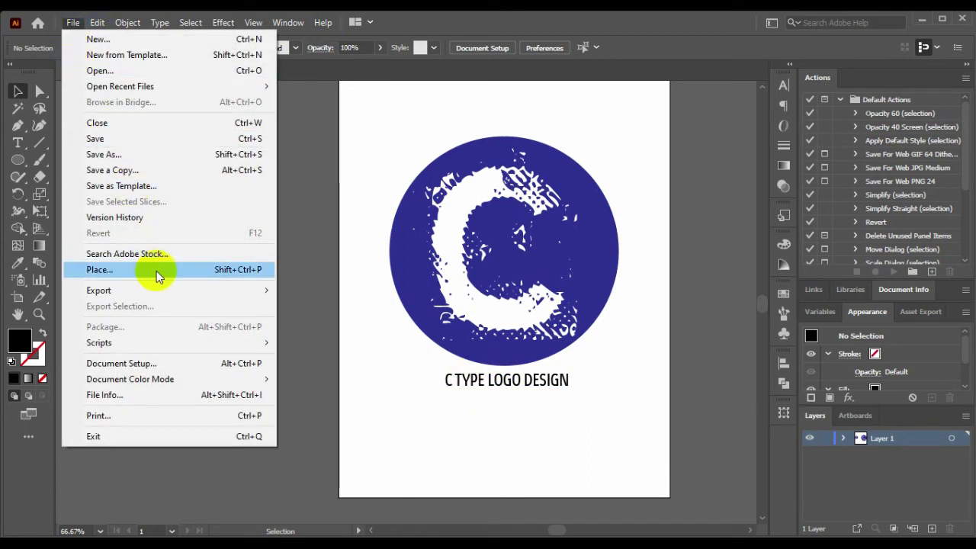
mouse_move(98, 290)
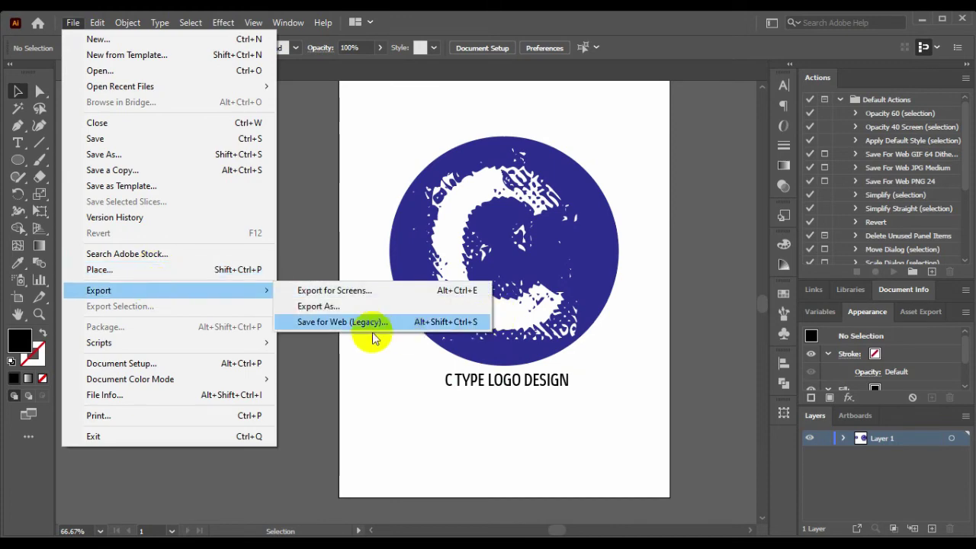
Keep the PNG-24 preset in Save for Web (Legacy), previewing the whole logo.
left_click(352, 328)
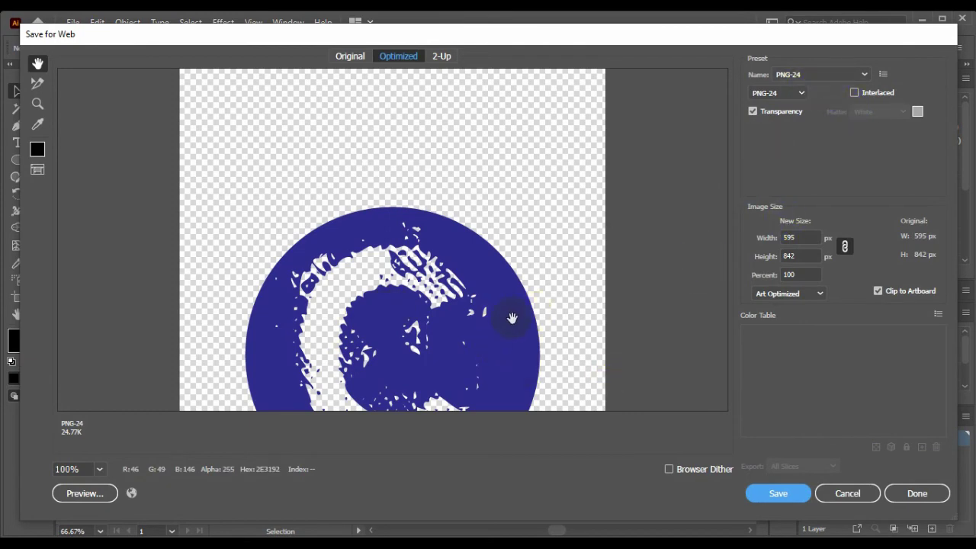
mouse_move(518, 348)
left_mouse_down()
mouse_move(484, 218)
mouse_move(490, 224)
left_mouse_up()
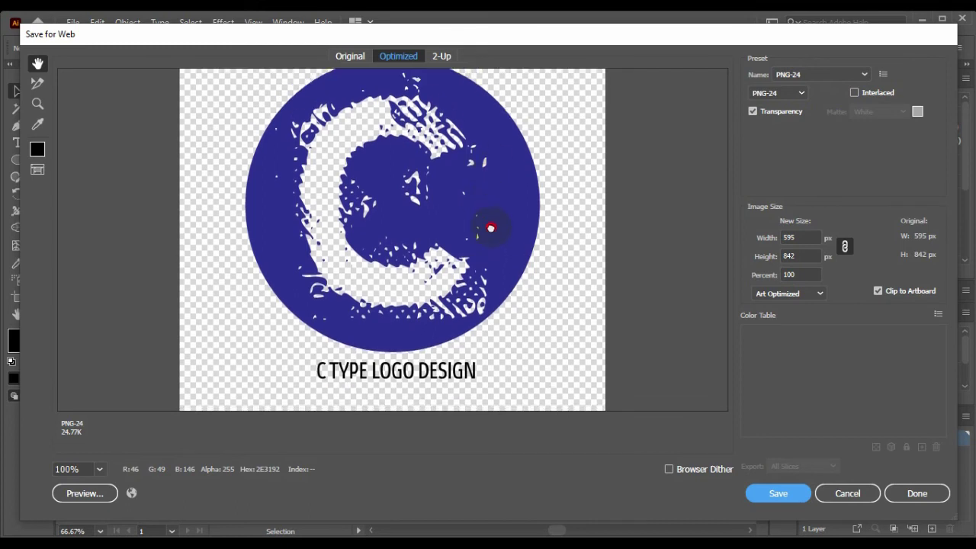
left_click(812, 74)
left_click(810, 253)
Save the image as 'C TYPE LOGO 02' on the Desktop.
left_click(776, 494)
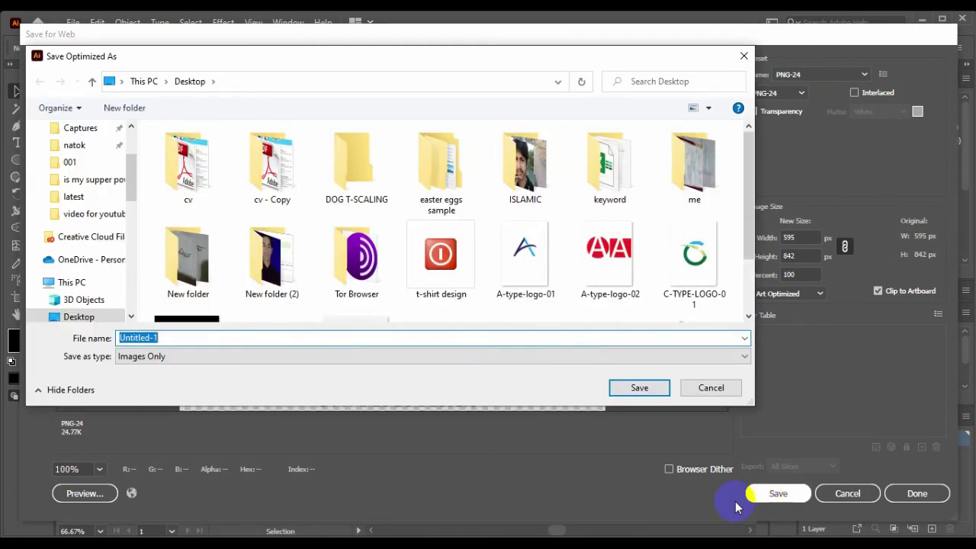
type("C T")
type("YPE LOGO ")
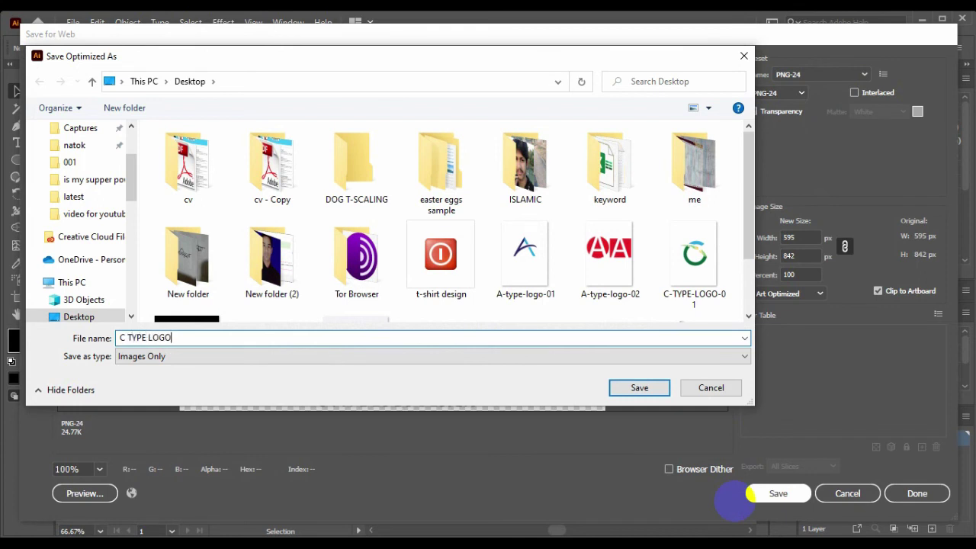
type("02")
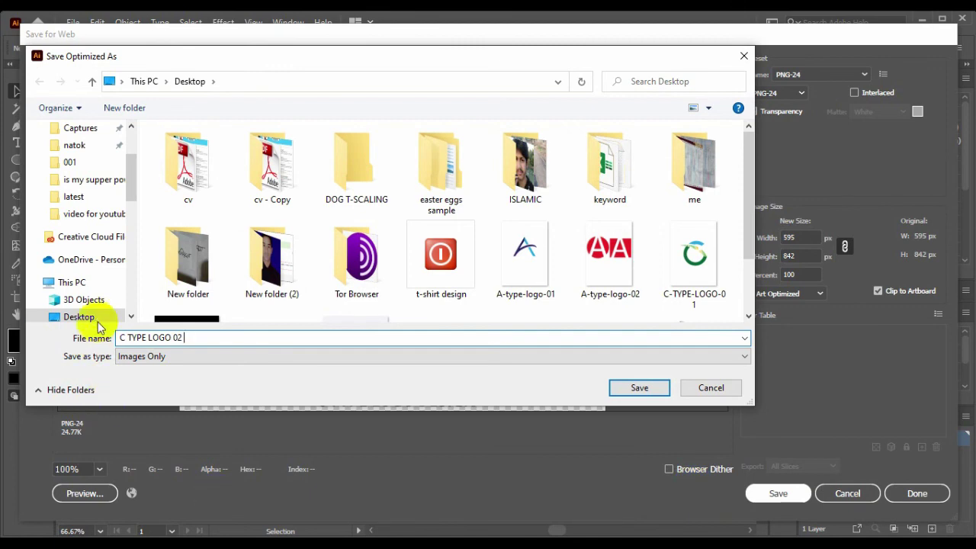
left_click(94, 321)
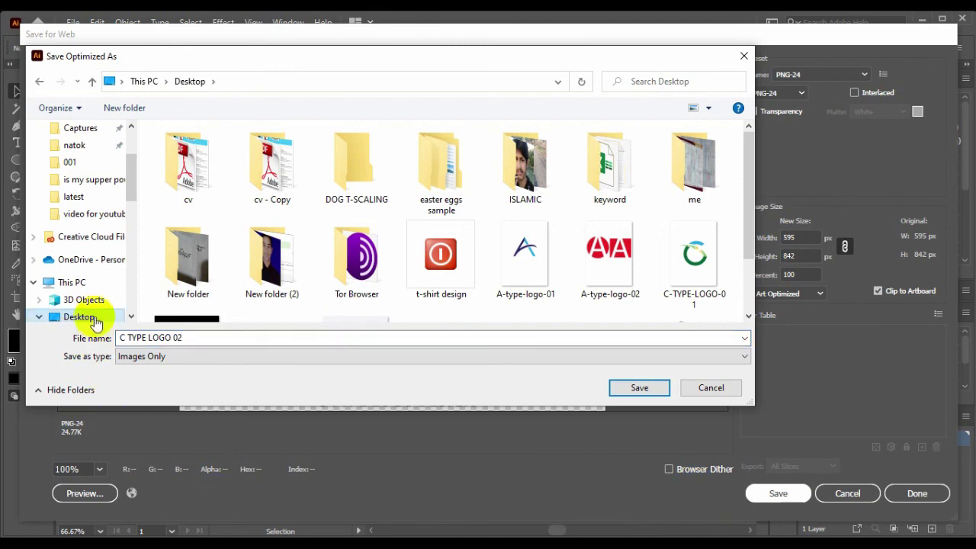
left_click(639, 388)
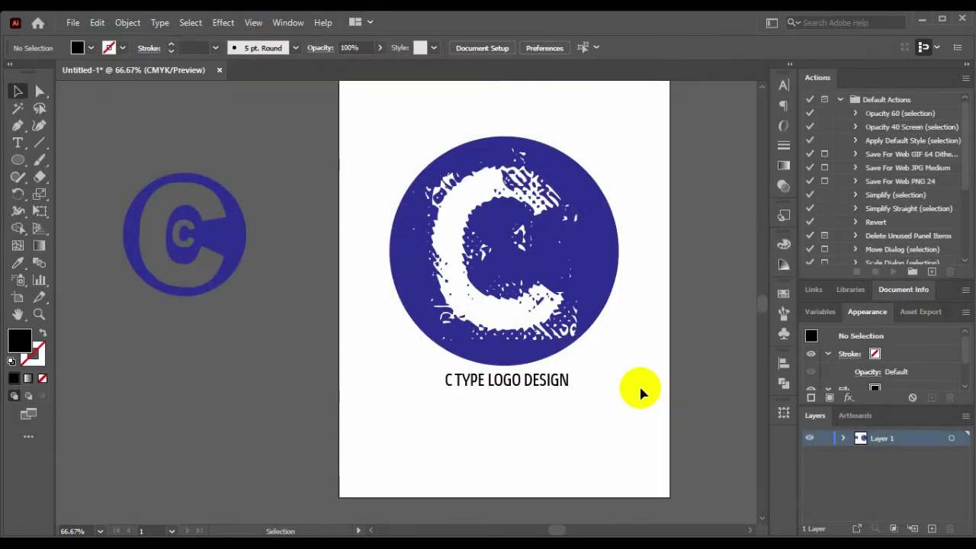